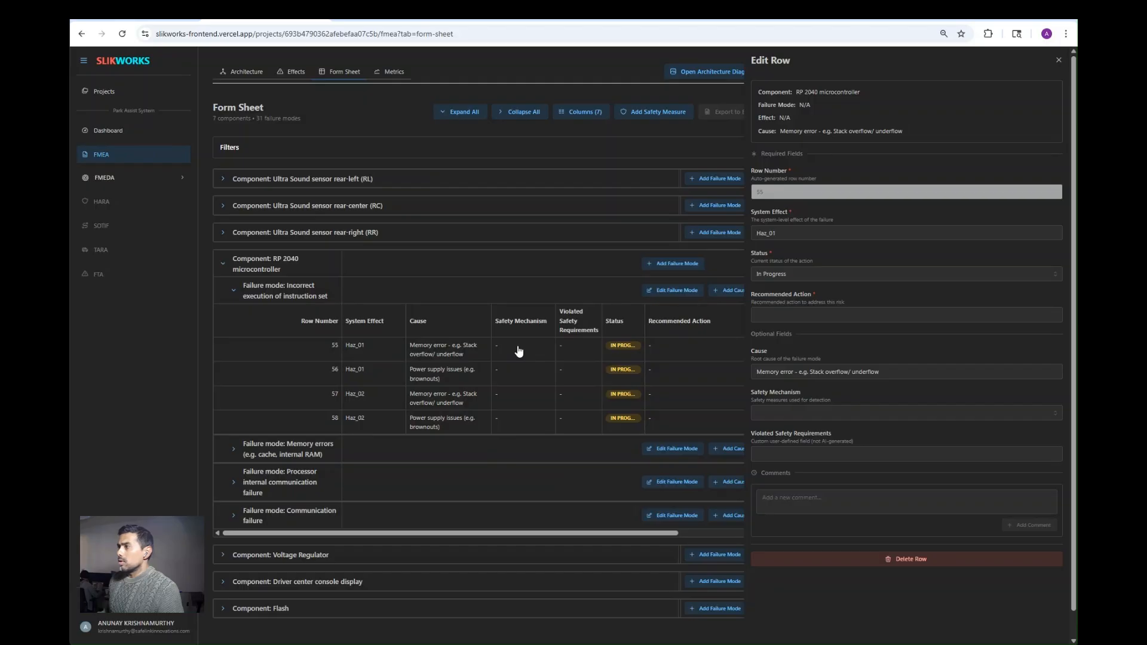
# Step: Review the existing safety measures among the FMEA effects, close the row editor and return to the form sheet
pyautogui.click(291, 74)
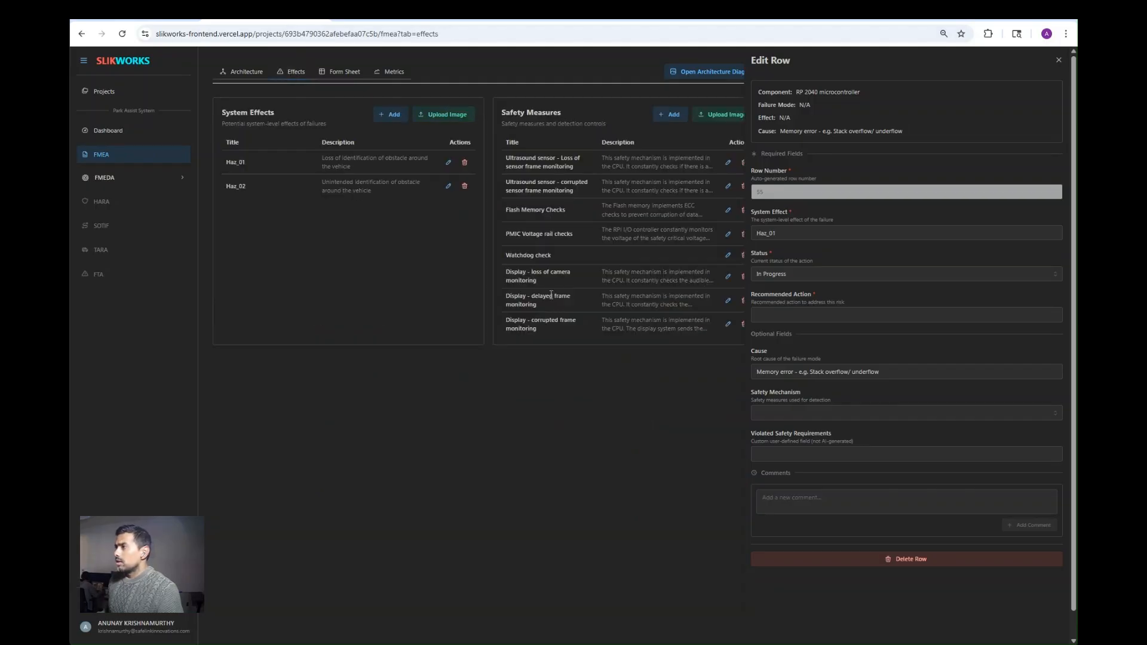
pyautogui.click(1059, 59)
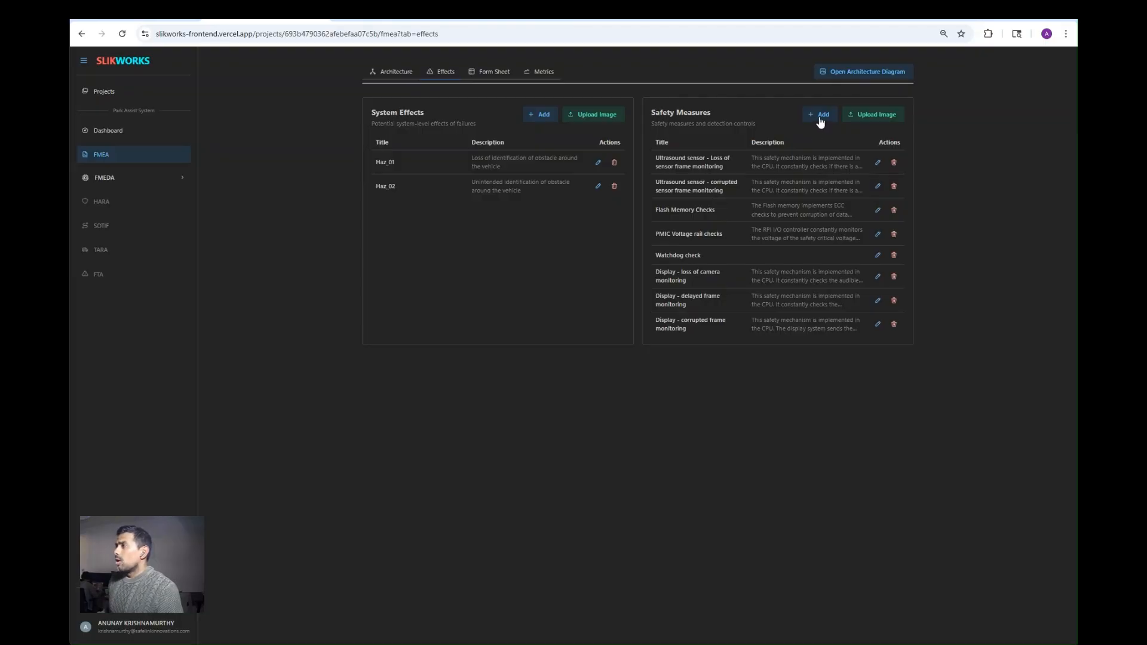
pyautogui.click(486, 76)
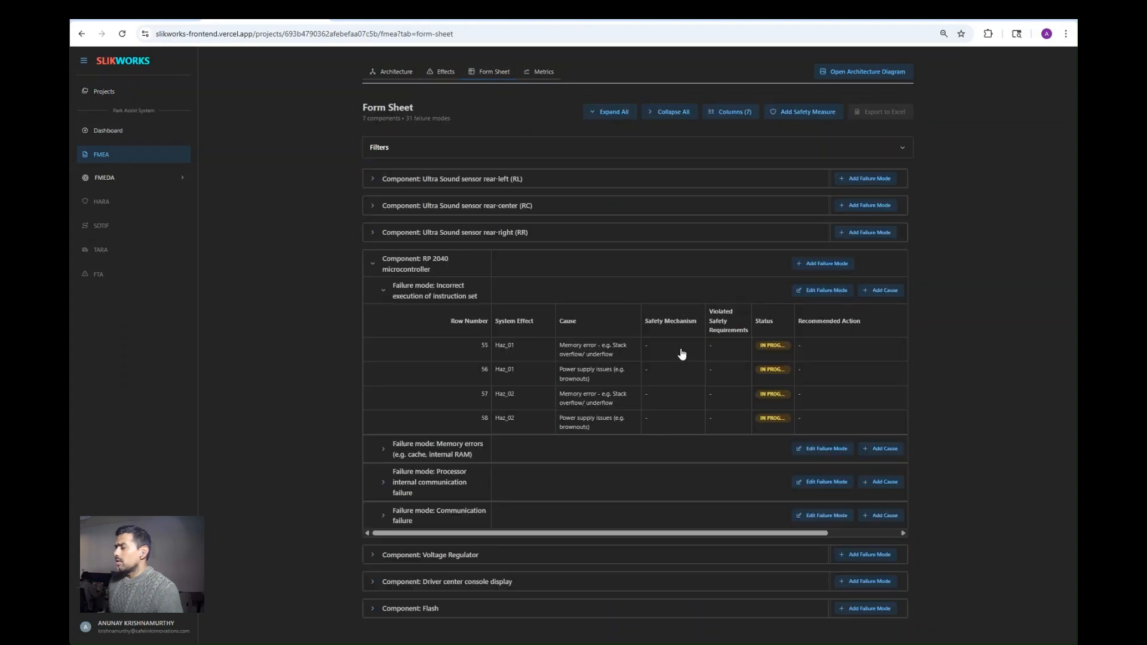
# Step: Add a safety measure titled "Stack overflow/ Underflow Monitoring" with the description "Monitor the status of stack and detects if there is an overflow/ underflow"
pyautogui.click(778, 115)
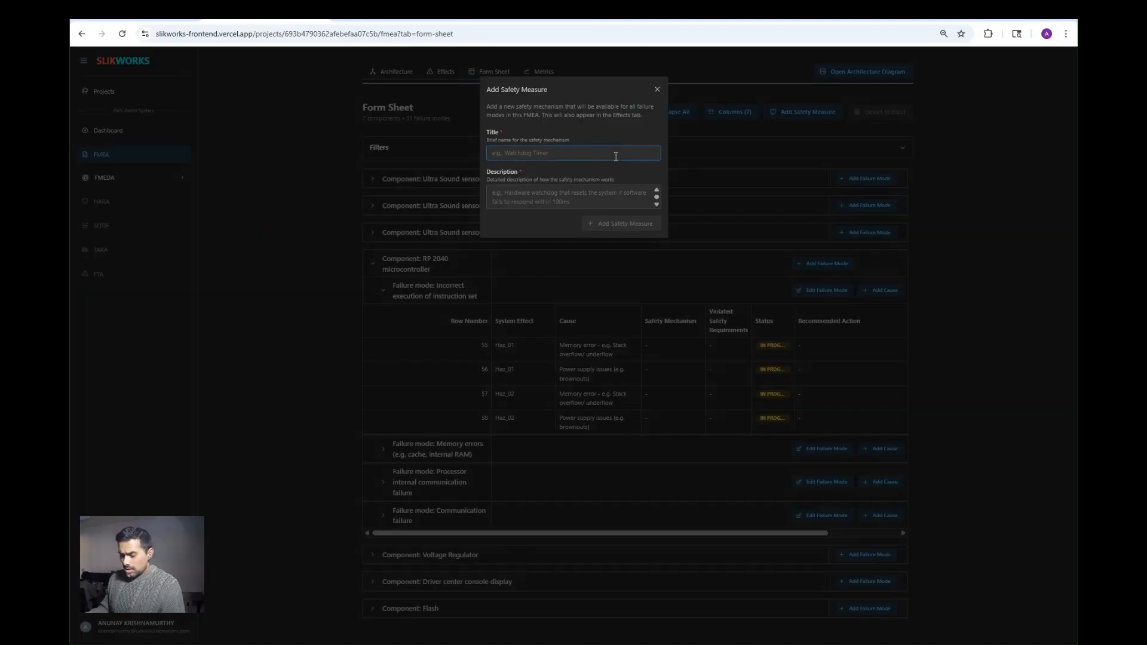
pyautogui.write('Stac')
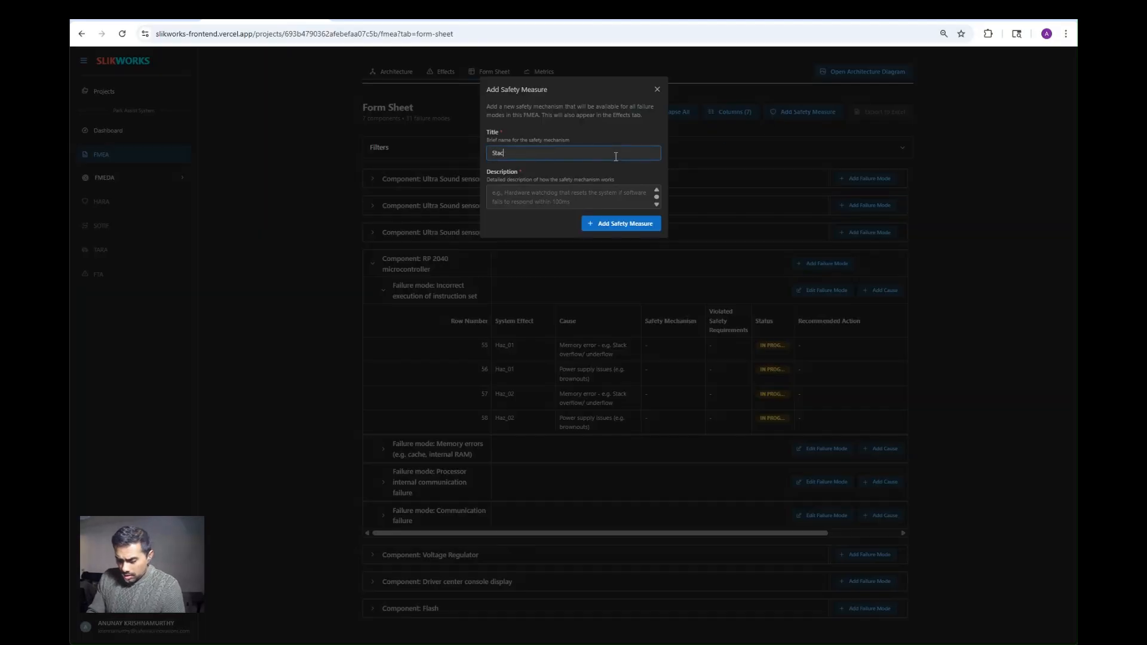
pyautogui.write('k overflow/ Underflow Monitoring')
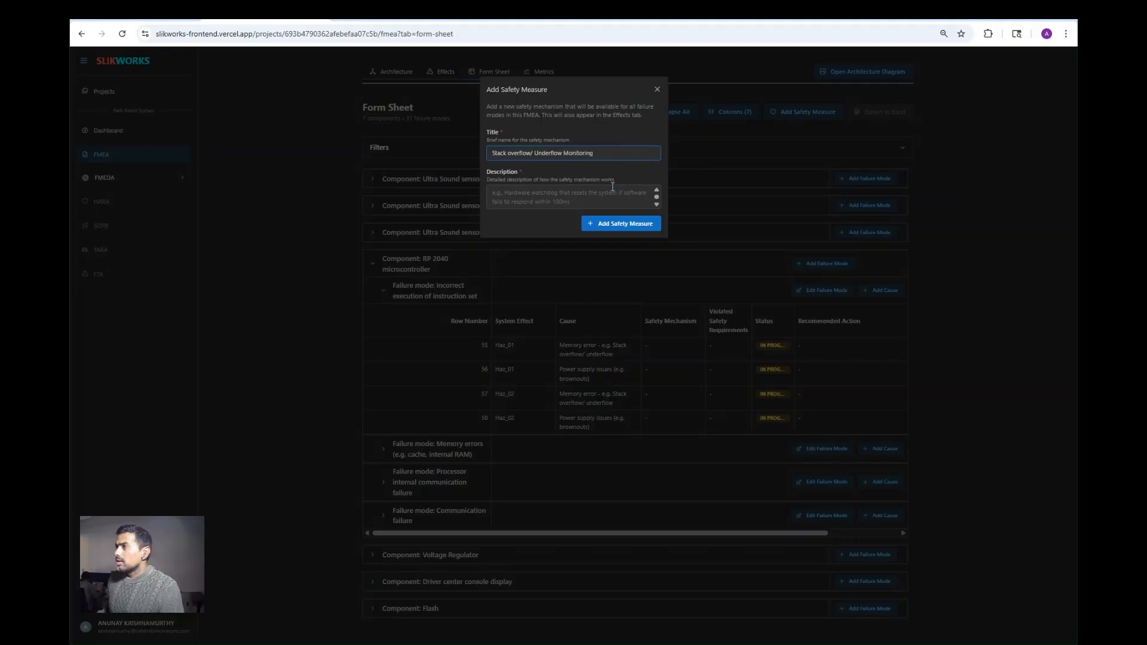
pyautogui.click(612, 197)
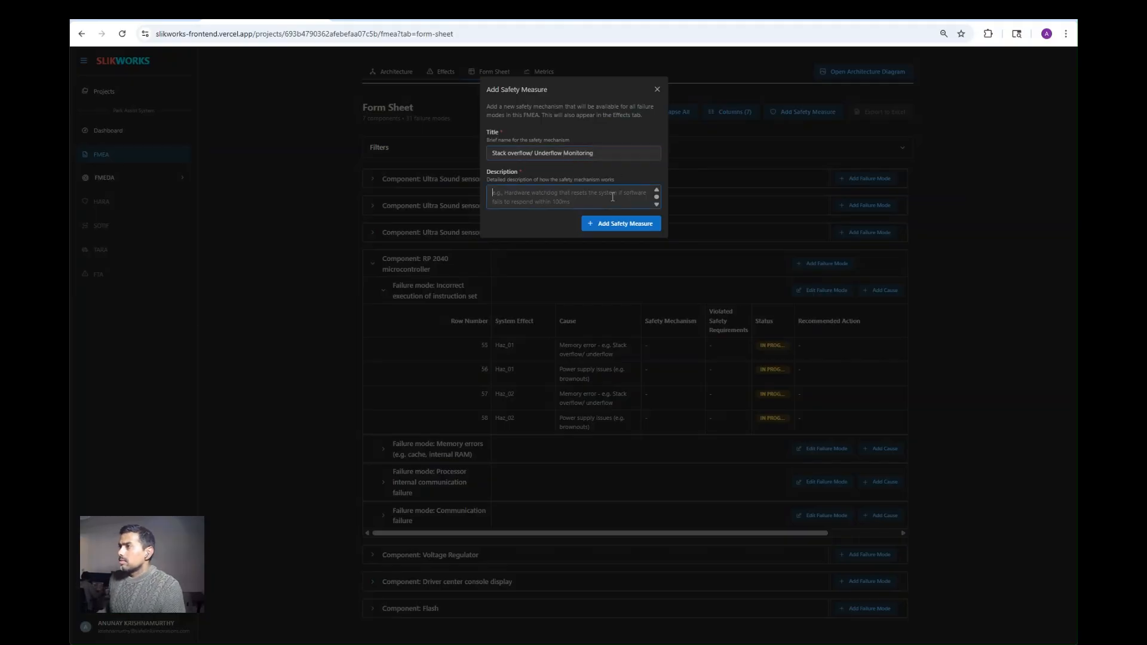
pyautogui.write('Monitor')
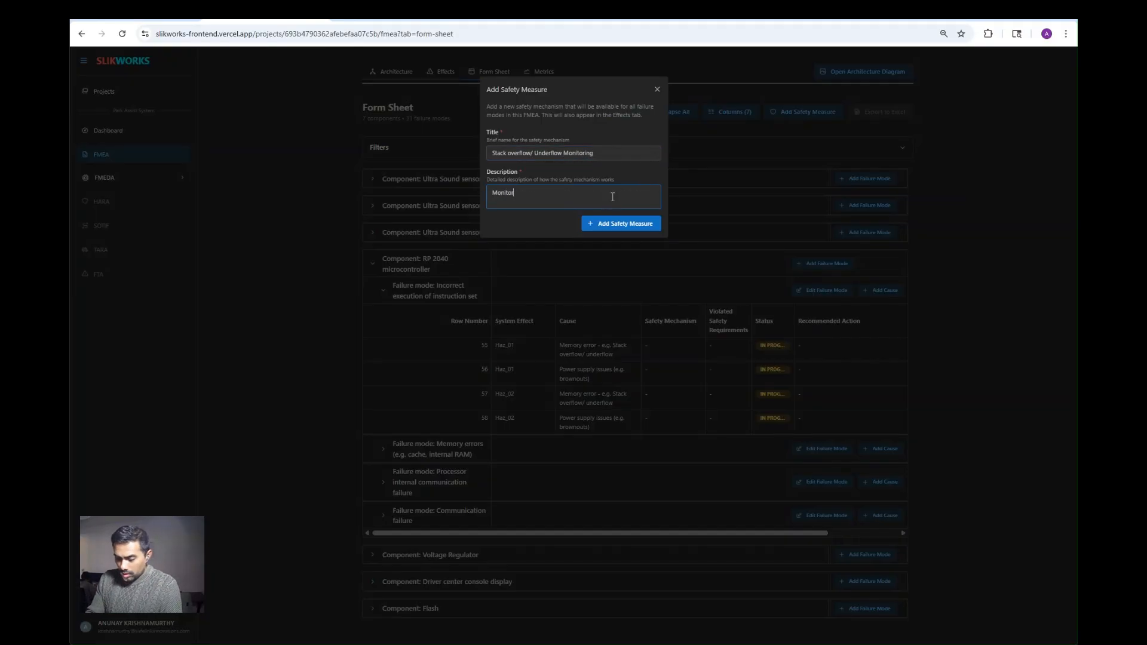
pyautogui.write(' the status')
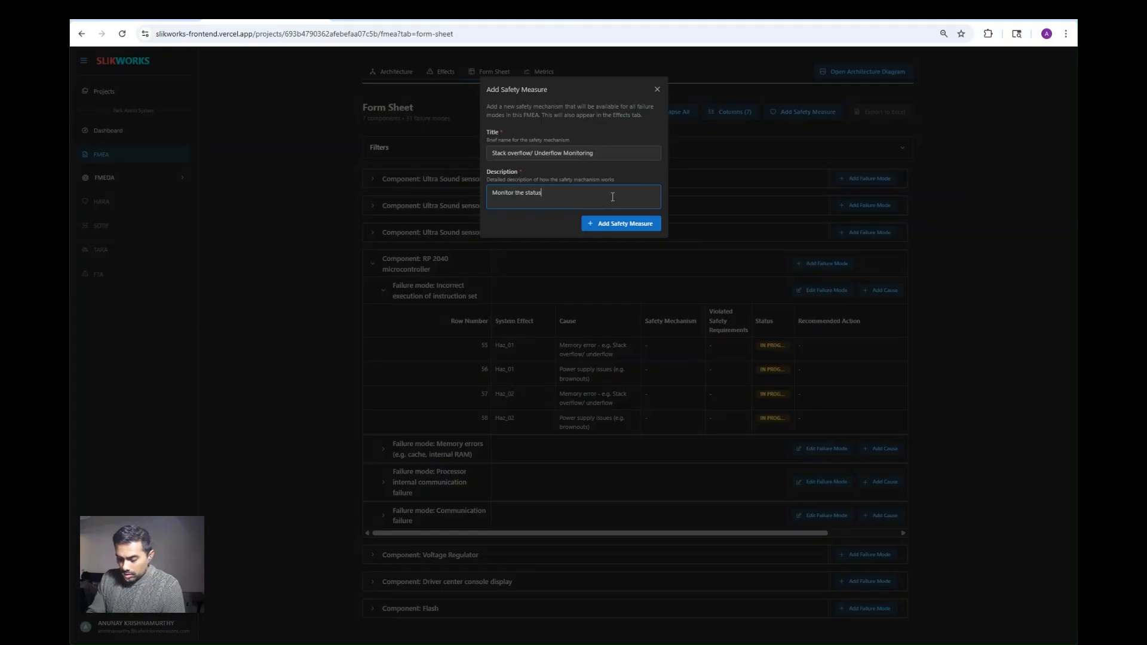
pyautogui.write(' of stack and detects if there is an overflow.')
pyautogui.write(' underflow')
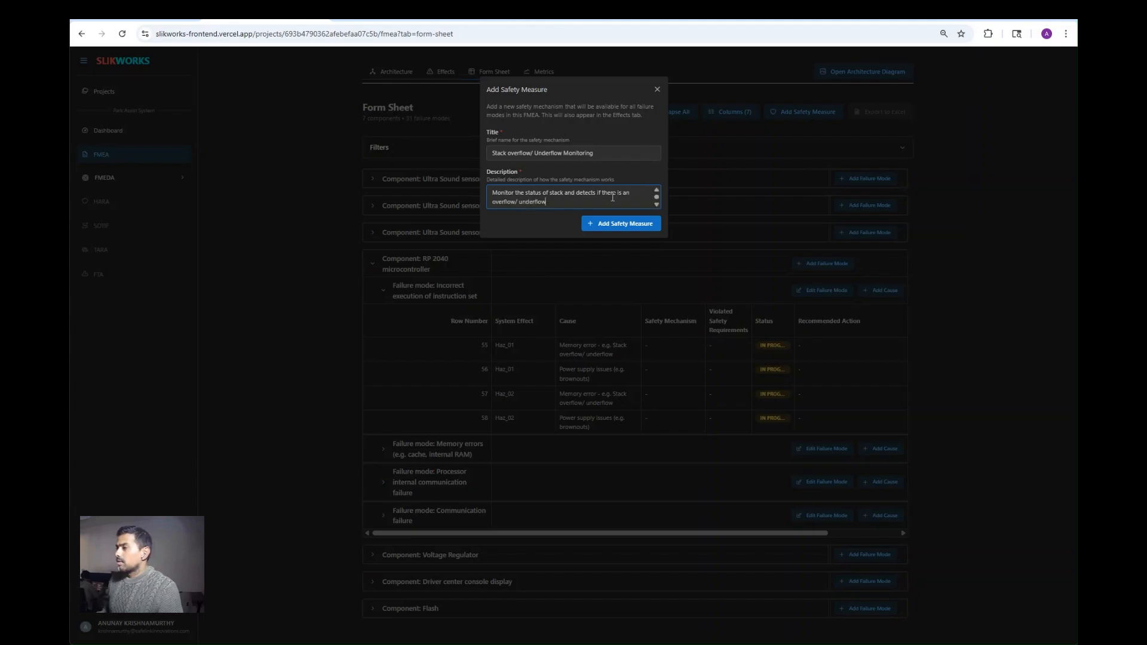
pyautogui.click(609, 228)
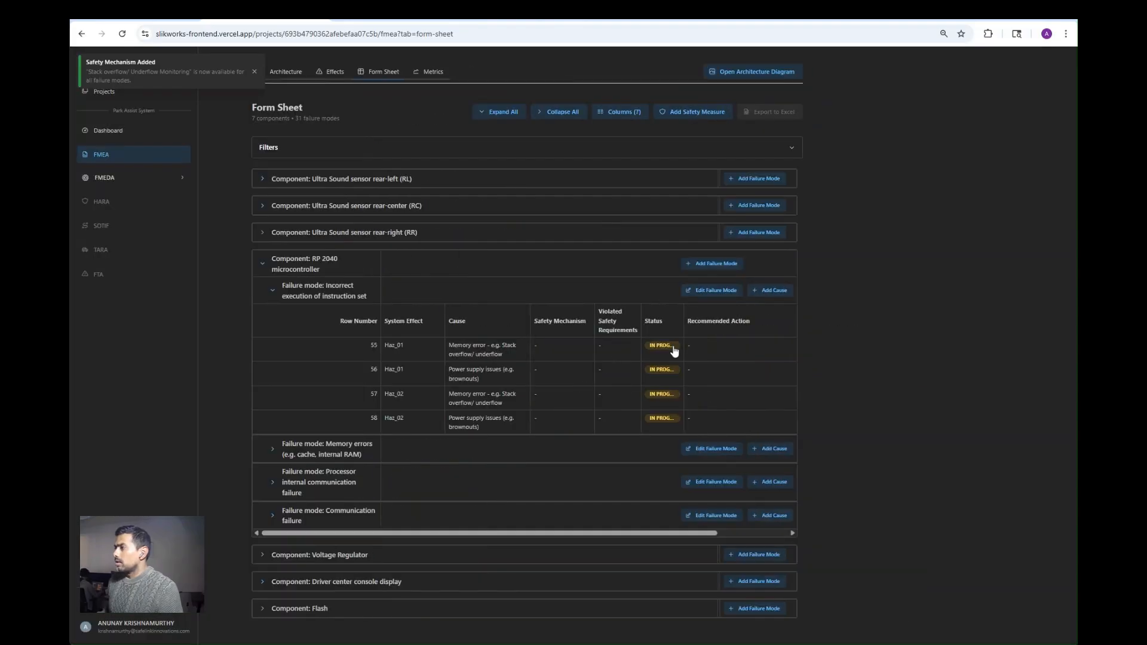
# Step: Assign Stack overflow/ Underflow Monitoring as the safety mechanism of row 55, the Haz_01 memory error of the RP 2040 microcontroller
pyautogui.click(674, 352)
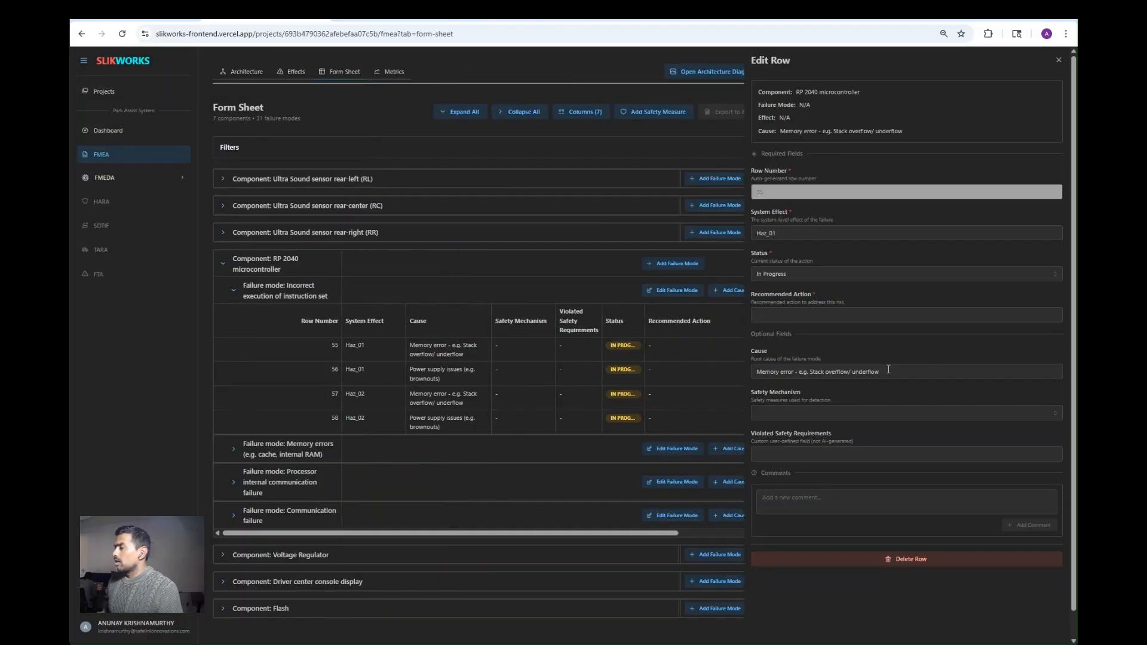
pyautogui.click(874, 415)
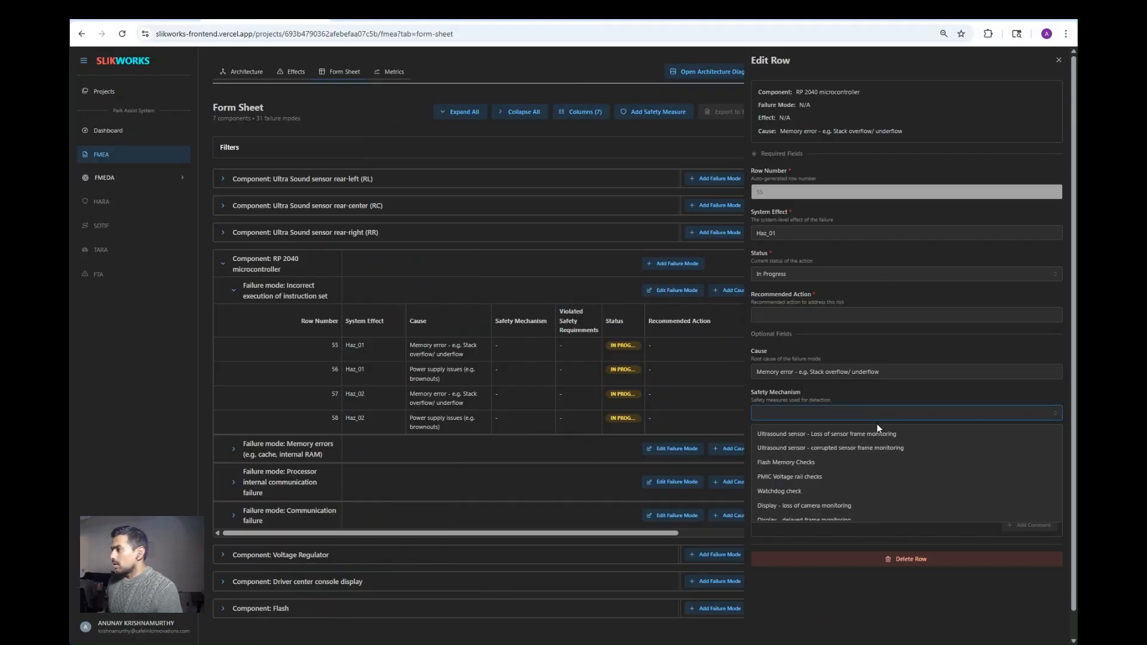
pyautogui.scroll(-2, 876, 466)
pyautogui.click(870, 517)
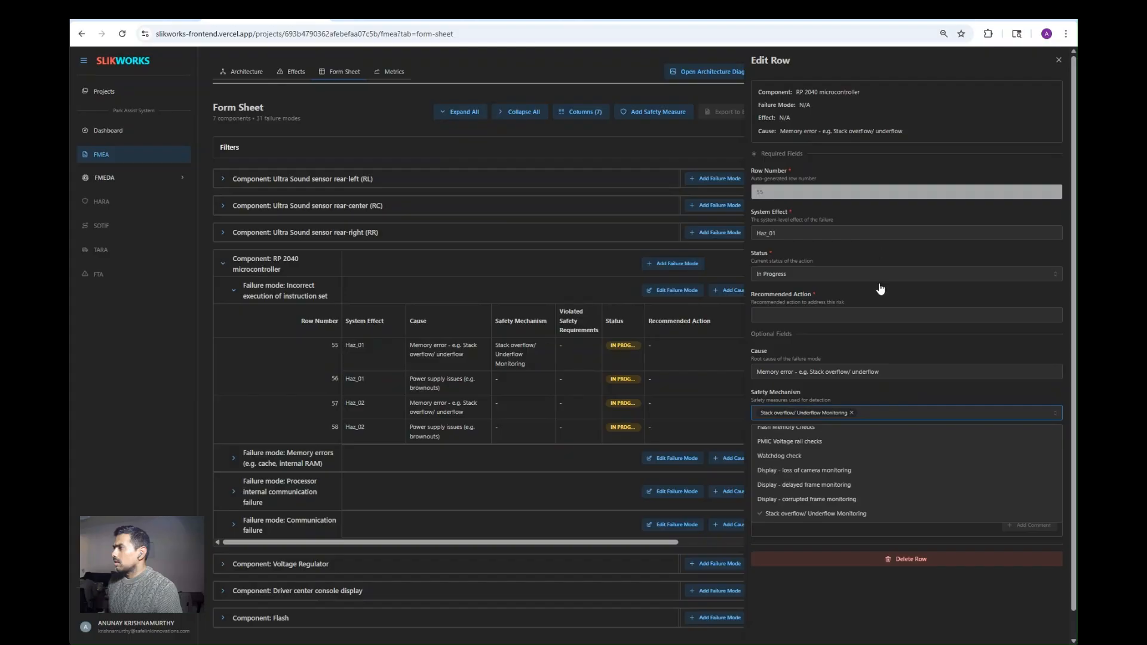
pyautogui.scroll(-1, 859, 356)
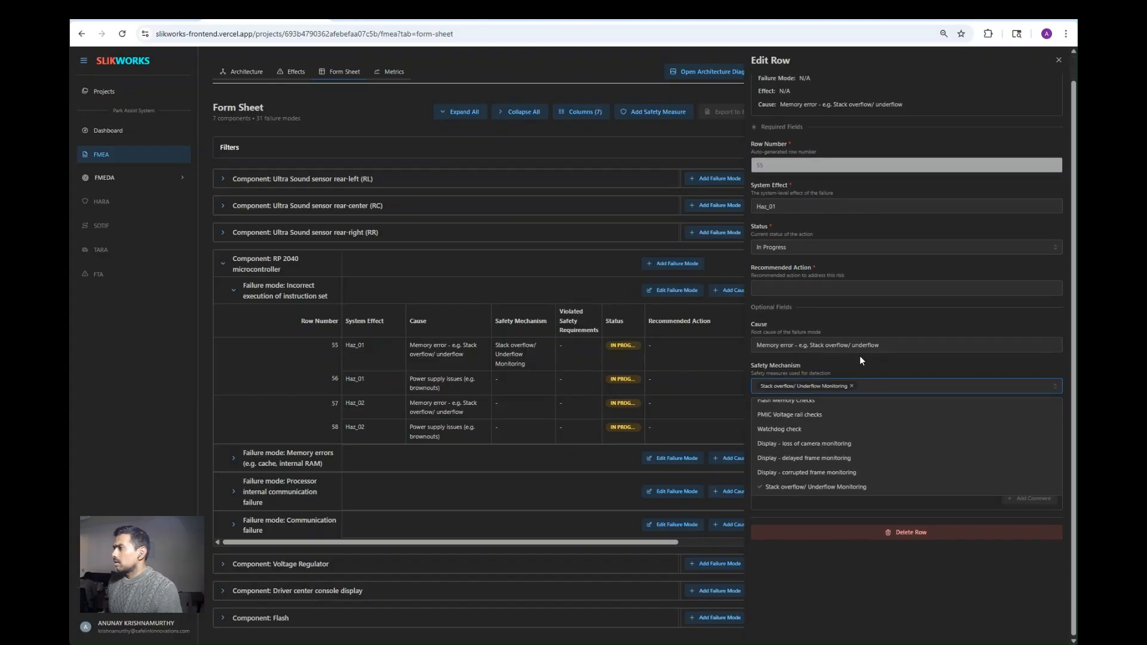
pyautogui.click(890, 325)
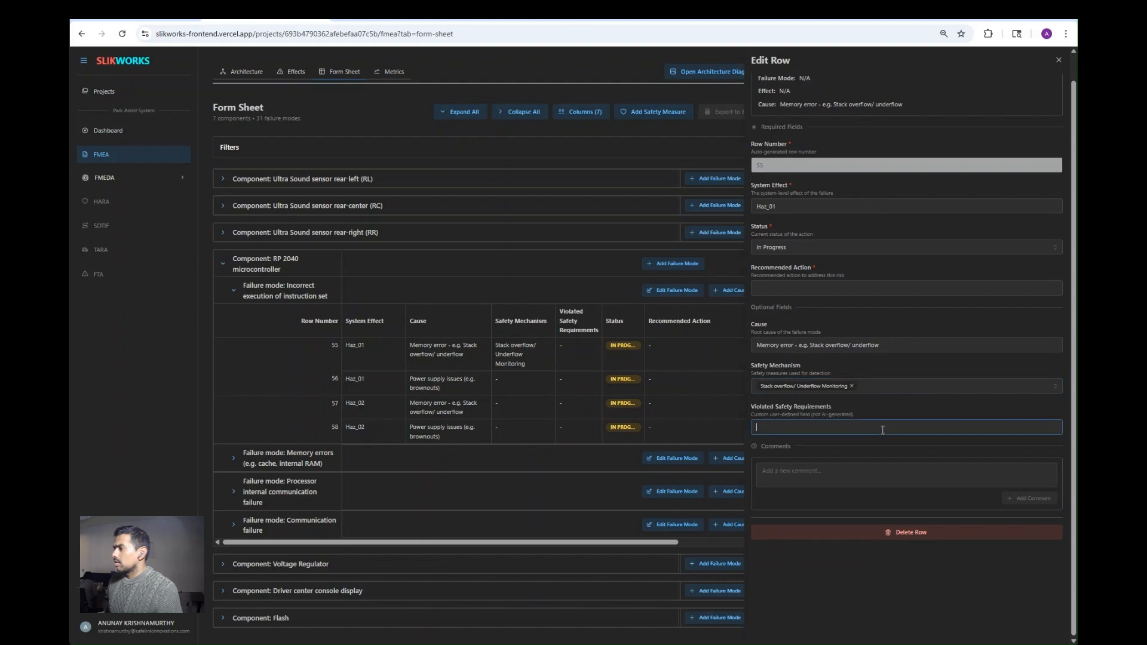
# Step: Copy the Haz_01 description "Loss of identification of obstacle around the vehicle" into the violated safety requirements of row 55
pyautogui.click(293, 71)
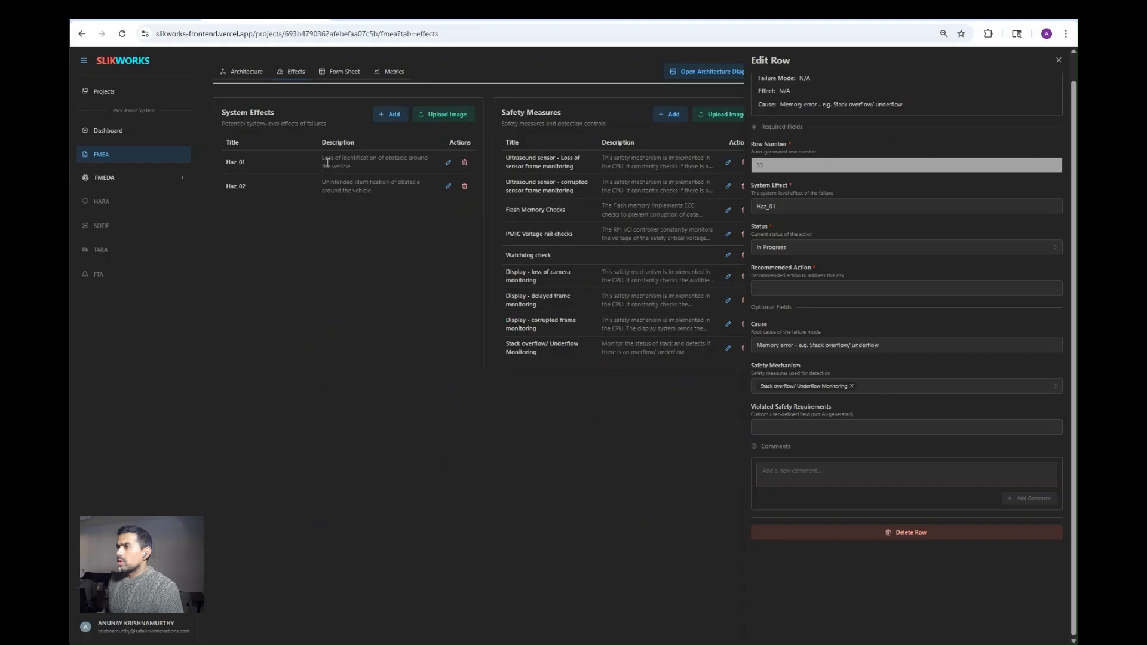
pyautogui.moveTo(321, 157); pyautogui.dragTo(351, 168)
pyautogui.hotkey('ctrl', 'c')
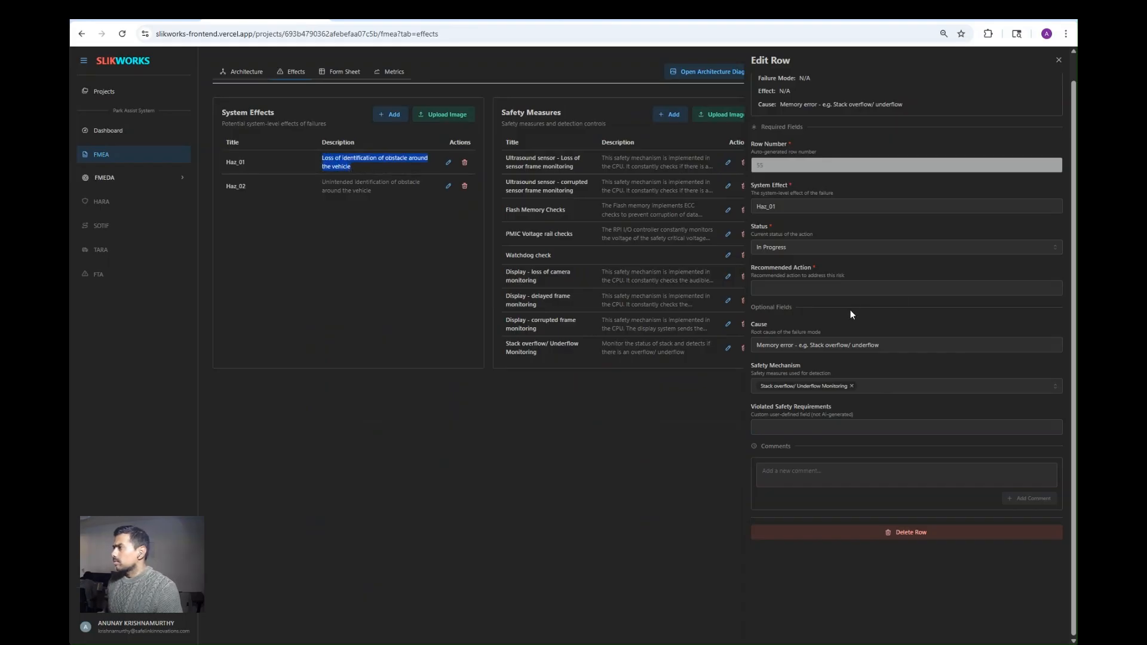
pyautogui.click(859, 428)
pyautogui.hotkey('ctrl', 'v')
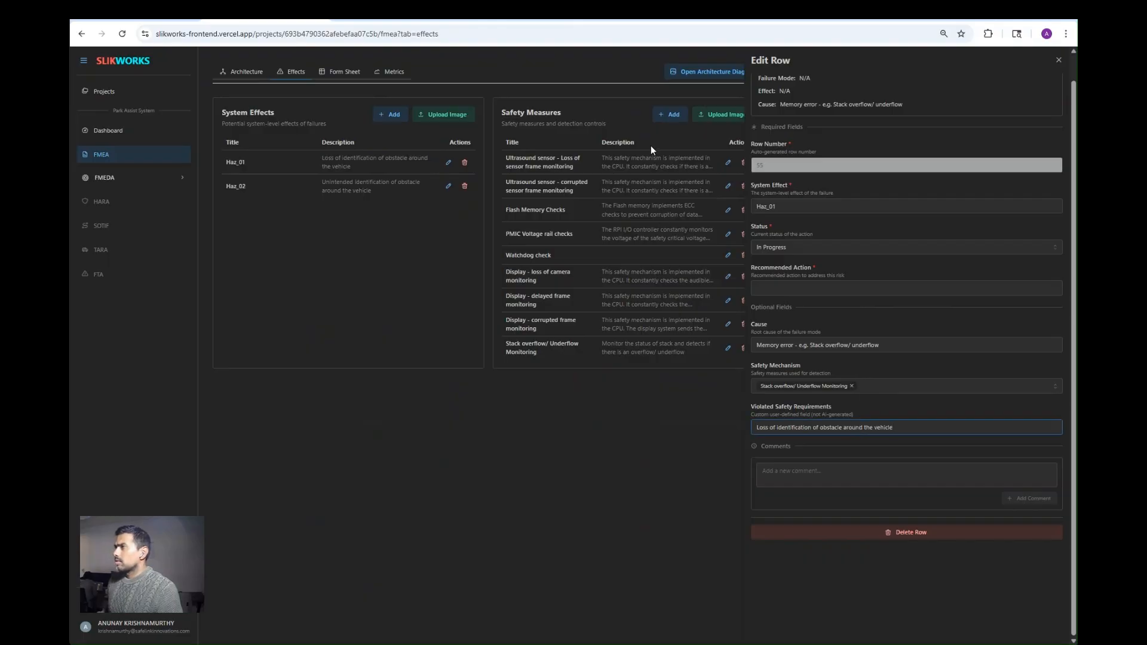
# Step: Set row 55's recommended action to "new safety mechanism is added" and close the row editor
pyautogui.click(326, 72)
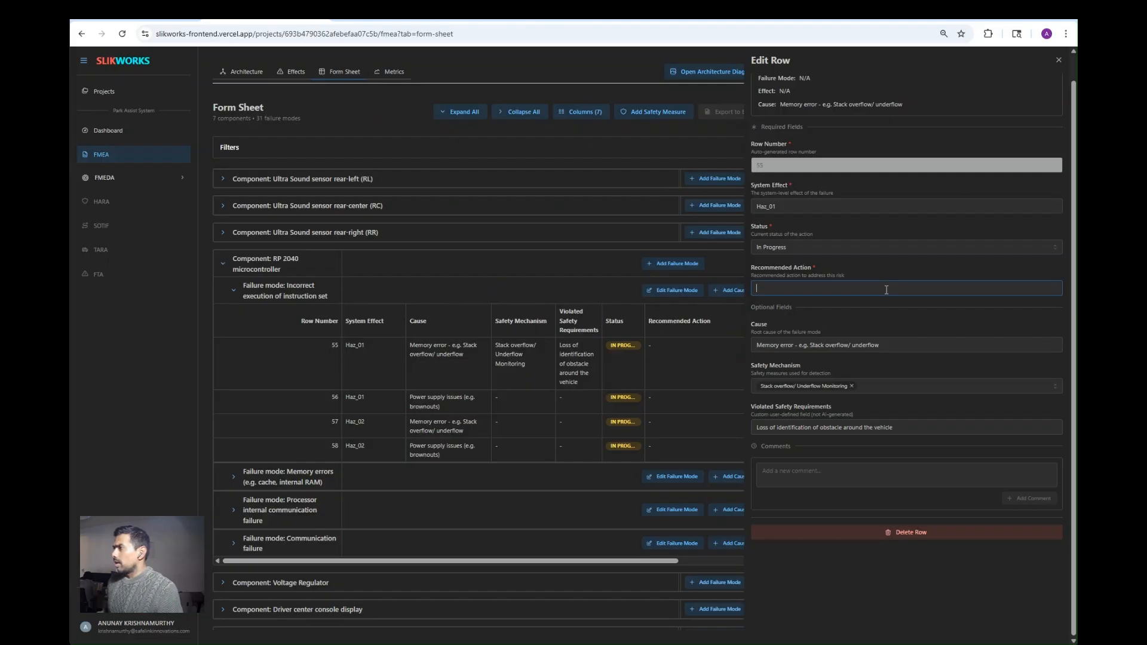
pyautogui.write('new safety mechanism is added')
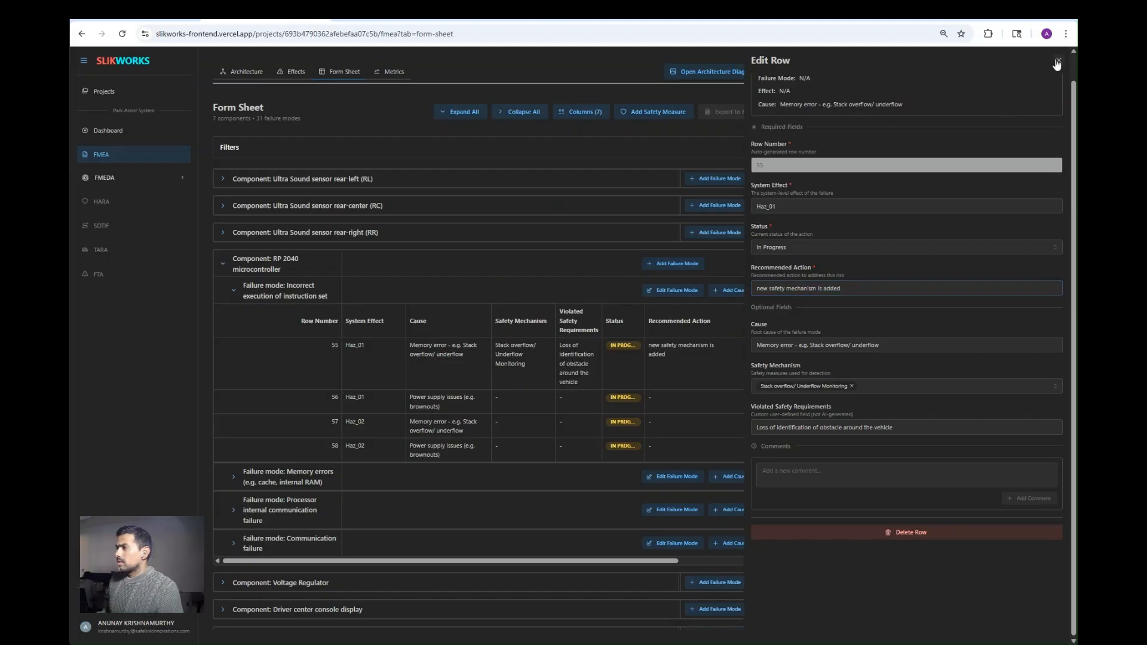
pyautogui.click(1057, 61)
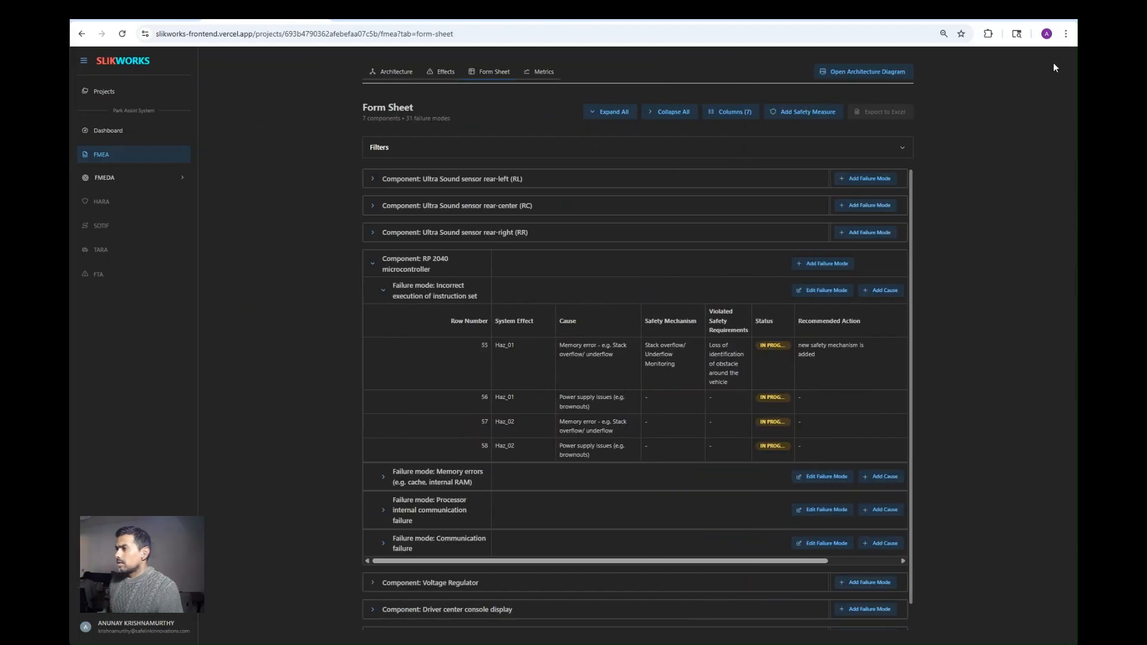
# Step: Assign Stack overflow/ Underflow Monitoring as the safety mechanism of row 57, the Haz_02 memory error
pyautogui.click(675, 426)
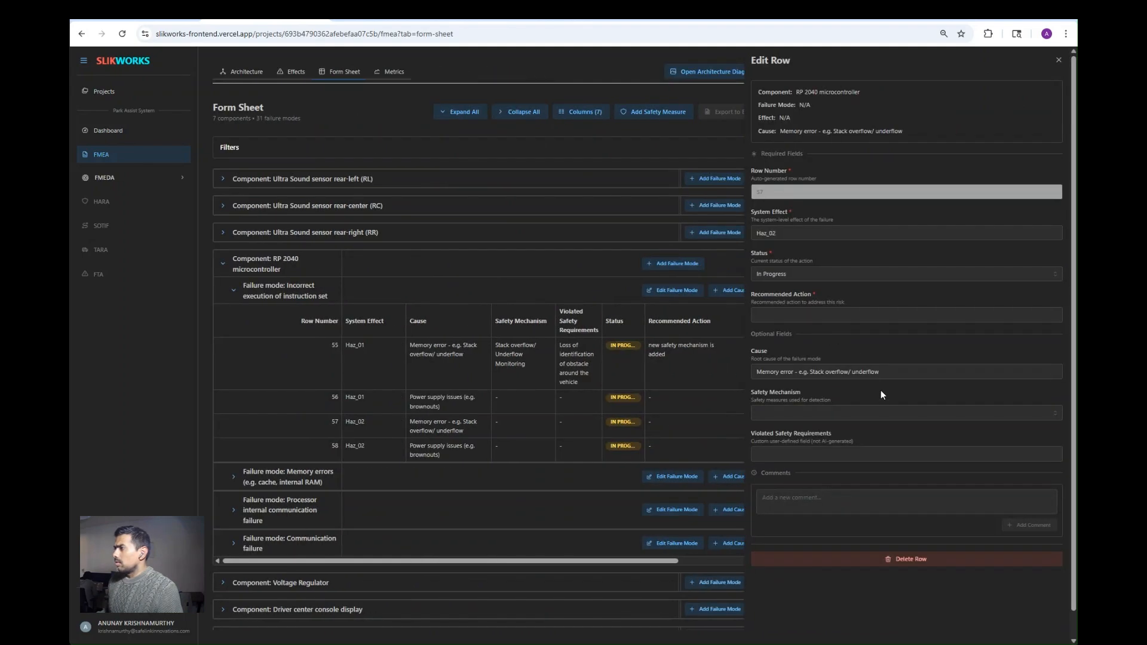
pyautogui.click(878, 412)
pyautogui.scroll(-3, 846, 499)
pyautogui.click(848, 514)
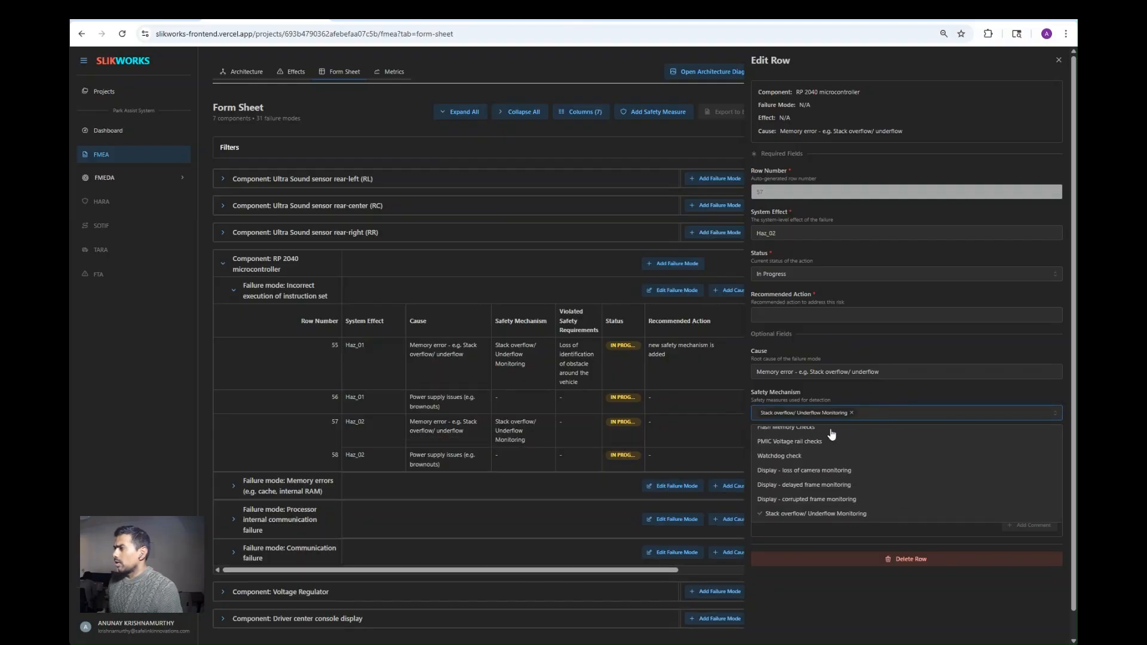
# Step: Copy the Haz_02 description "Unintended identification of obstacle around the vehicle" into the violated safety requirements of row 57
pyautogui.click(296, 71)
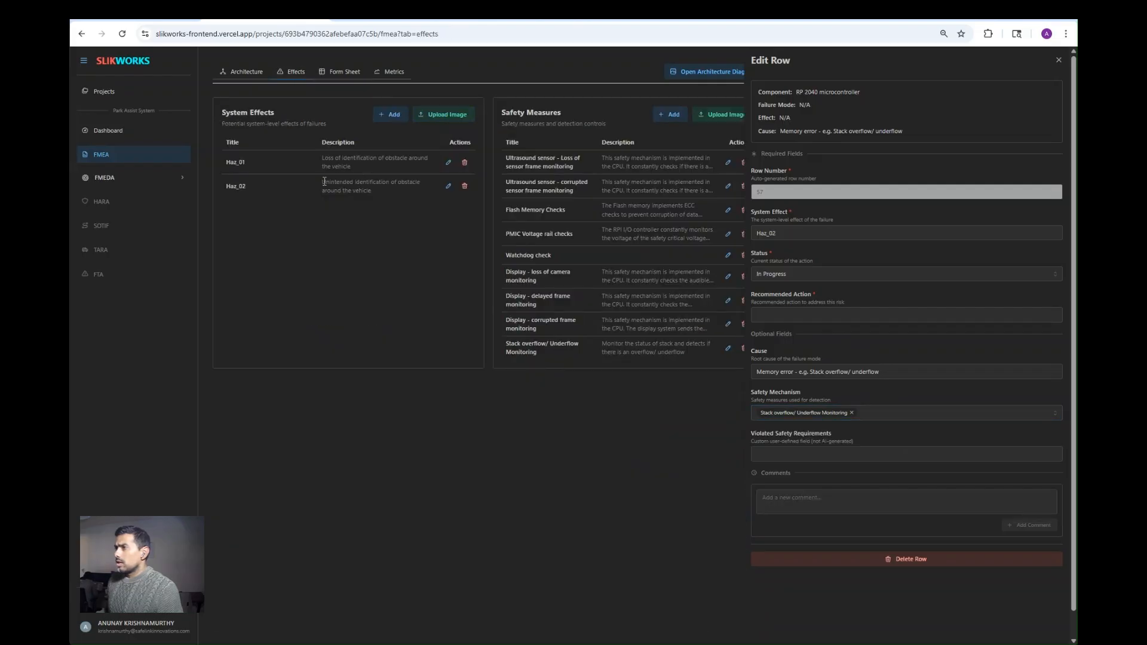
pyautogui.moveTo(322, 182); pyautogui.dragTo(373, 192)
pyautogui.hotkey('ctrl', 'c')
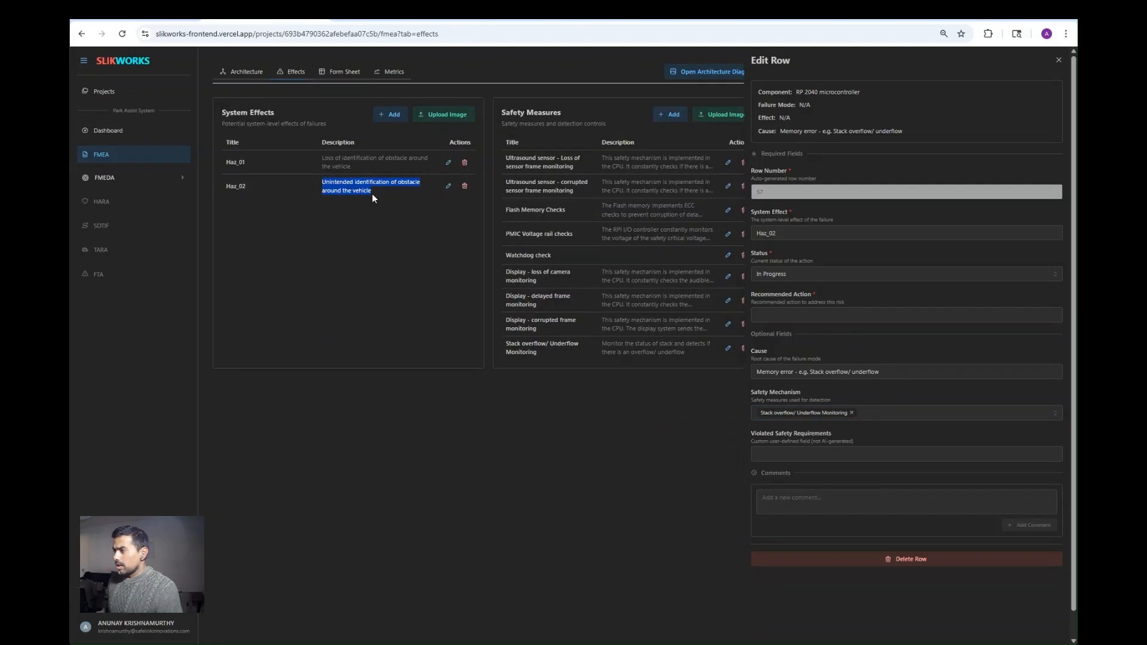
pyautogui.click(798, 455)
pyautogui.hotkey('ctrl', 'v')
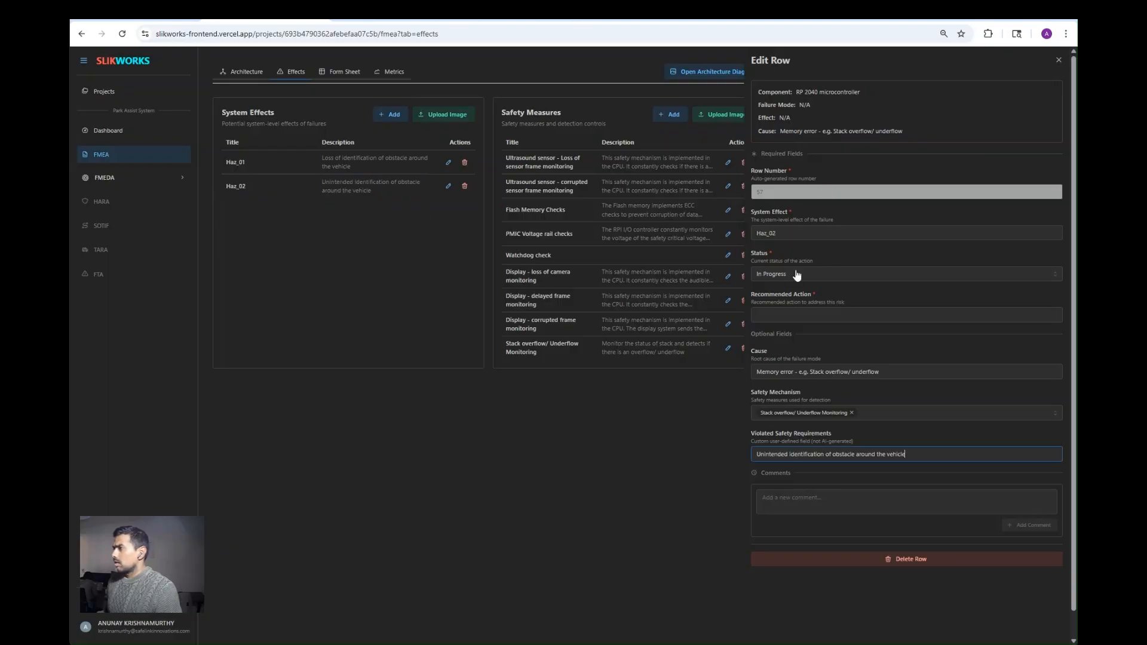
# Step: Set row 57's recommended action to "new safety mechanism is added" and close the row editor
pyautogui.write('new safe')
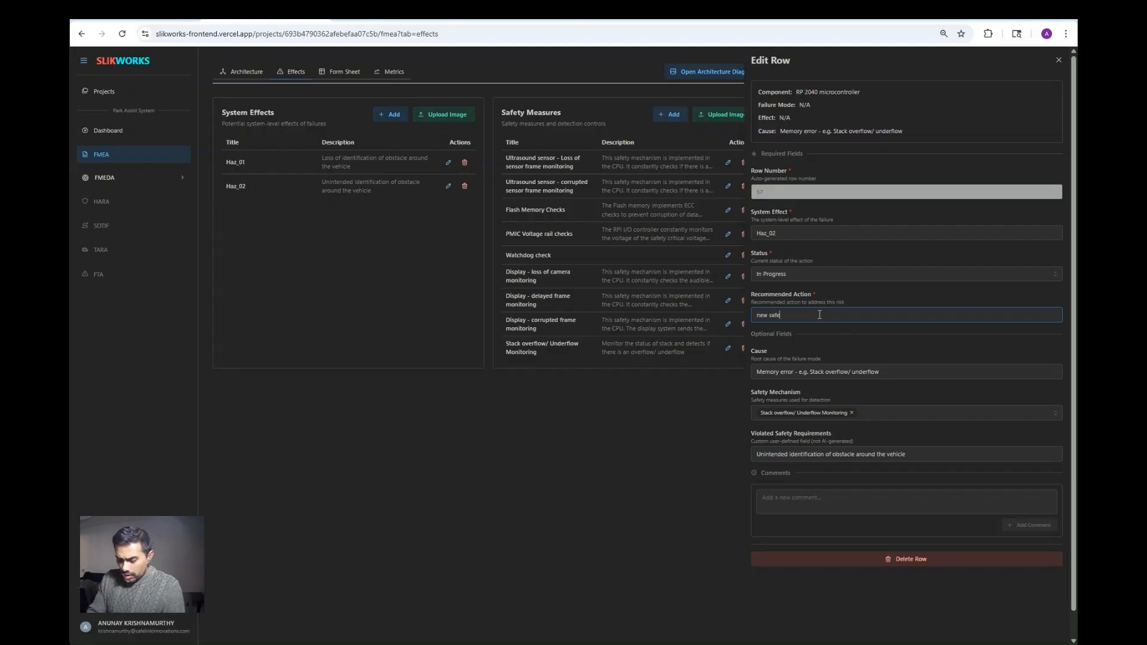
pyautogui.write('ty mechanism is added')
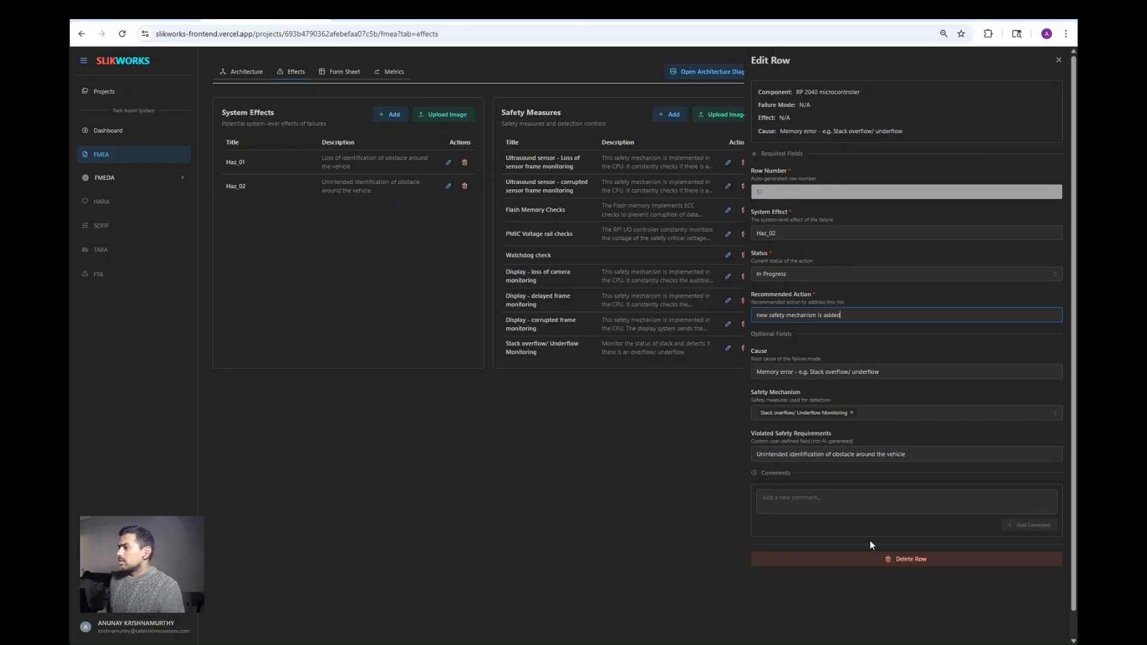
pyautogui.click(1059, 60)
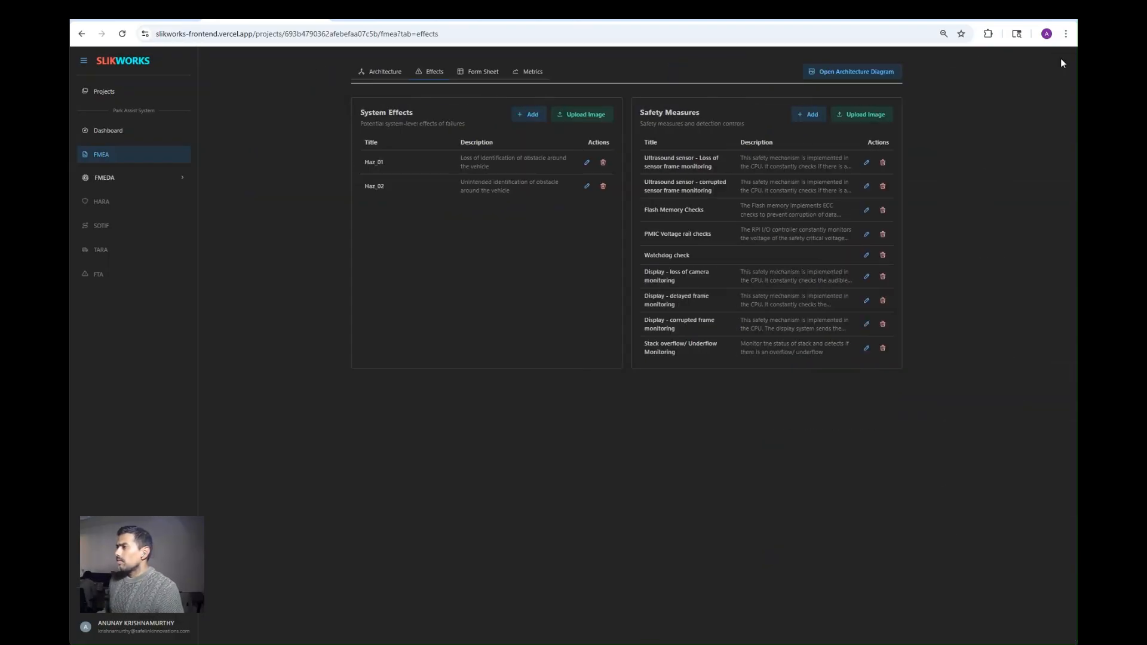
# Step: In row 56, the Haz_01 power supply issue, assign PMIC Voltage rail checks as the safety mechanism and set the recommended action to "n/a"
pyautogui.click(478, 80)
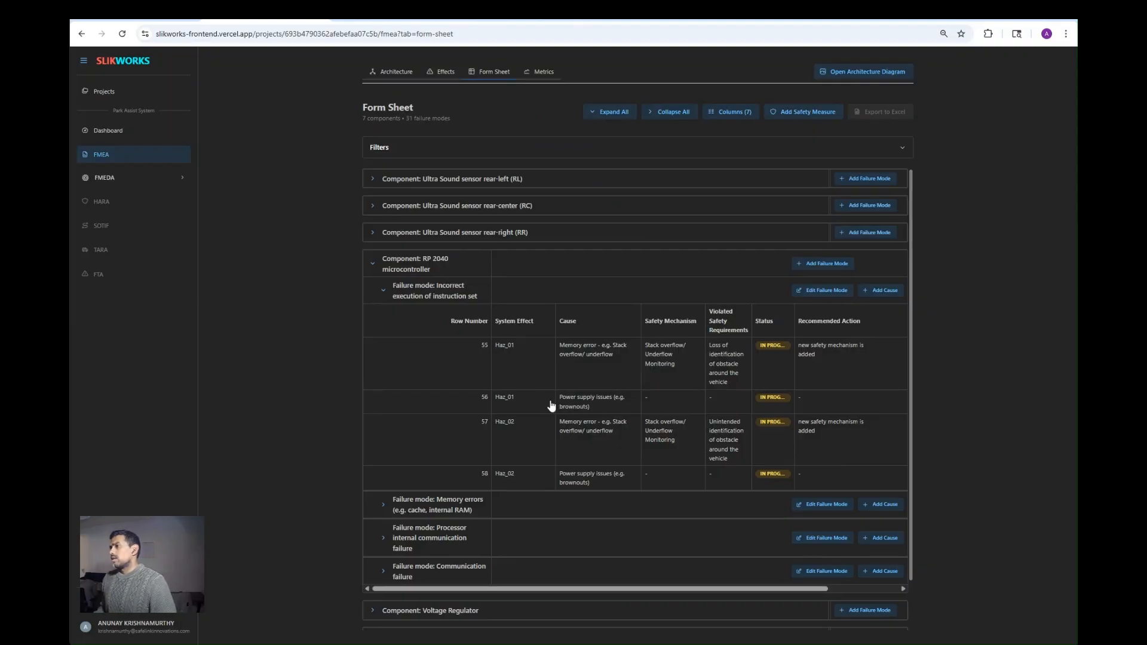
pyautogui.click(670, 404)
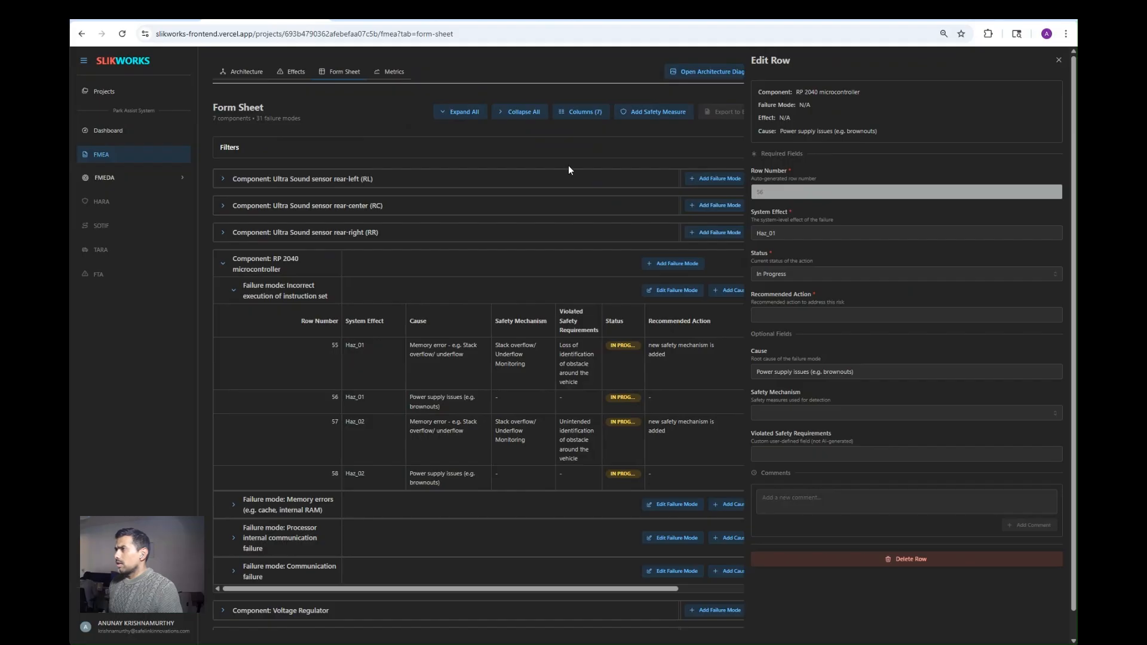
pyautogui.click(291, 74)
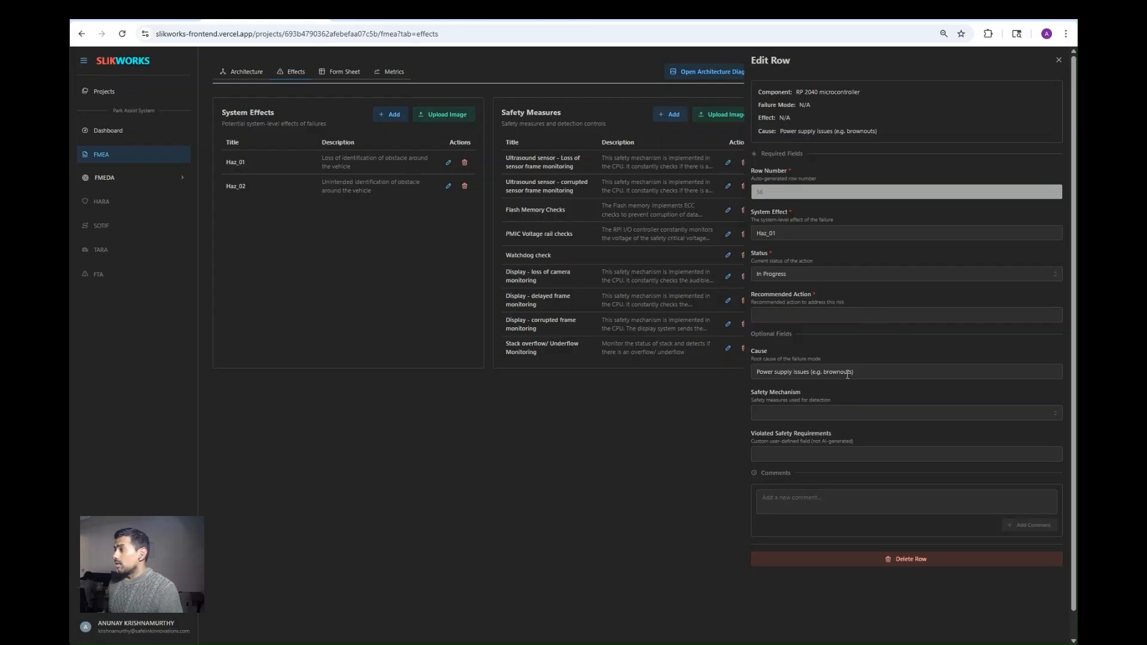
pyautogui.click(890, 413)
pyautogui.click(838, 477)
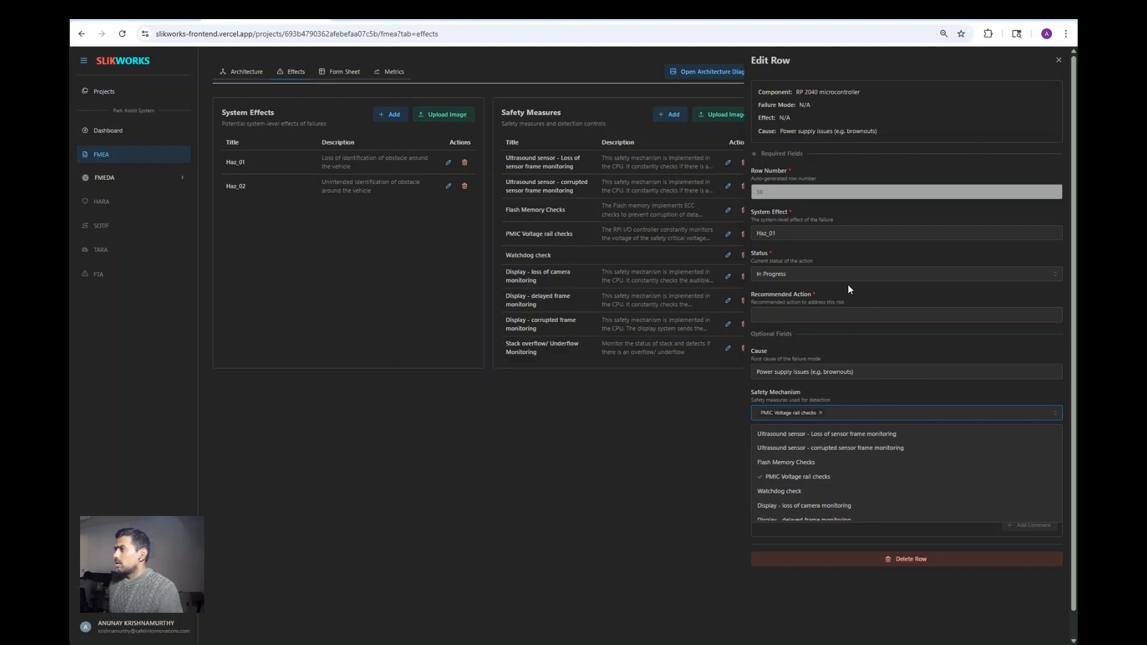
pyautogui.click(851, 315)
pyautogui.write('n/a')
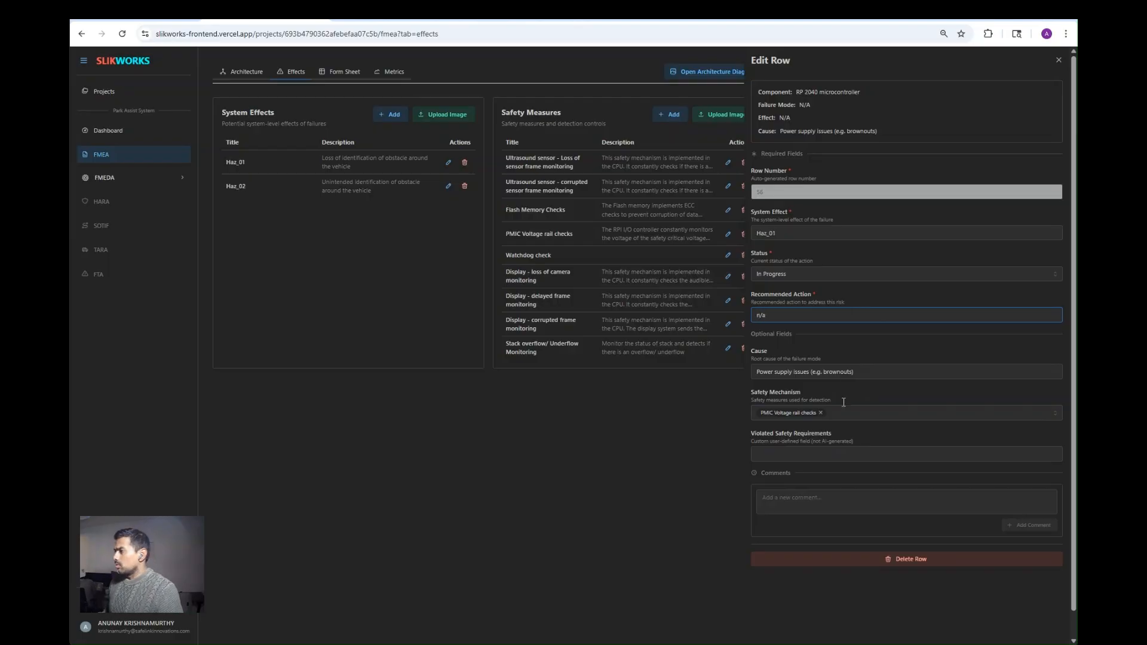
# Step: Return to the form sheet and assign PMIC Voltage rail checks as the safety mechanism of row 58, the Haz_02 power supply issue
pyautogui.click(1059, 60)
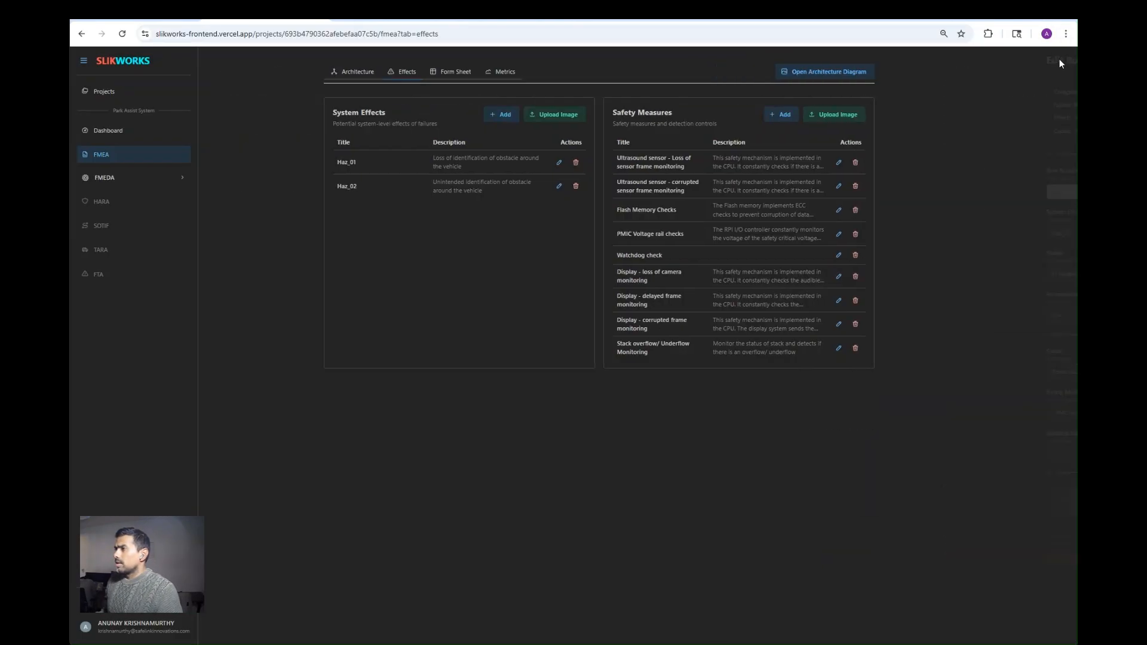
pyautogui.click(476, 74)
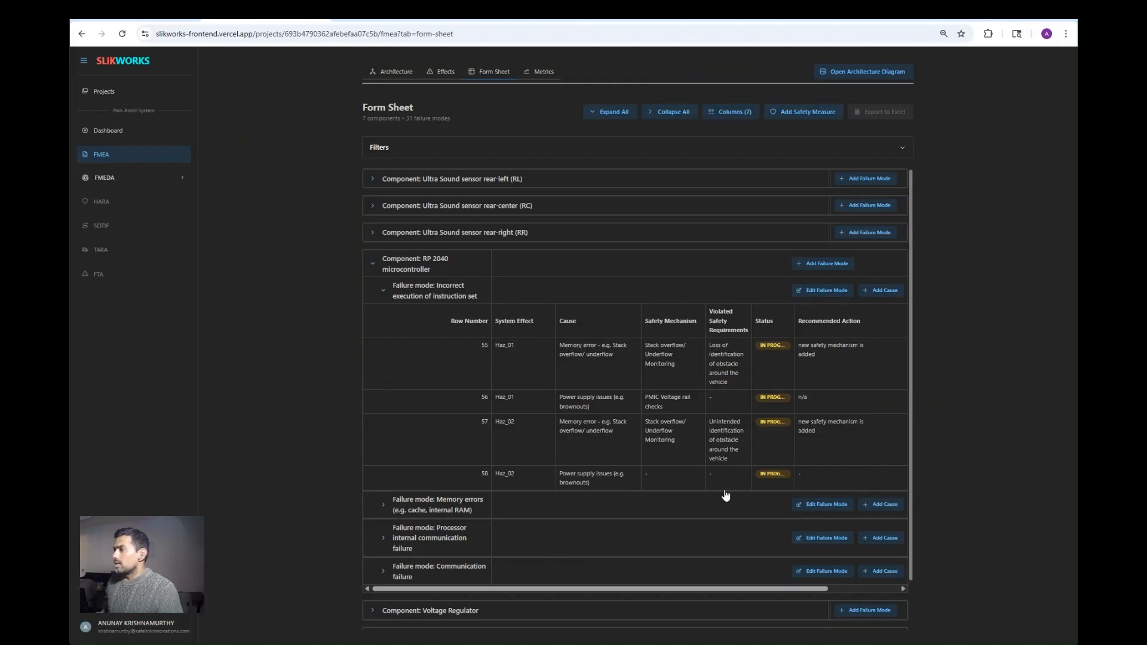
pyautogui.click(701, 485)
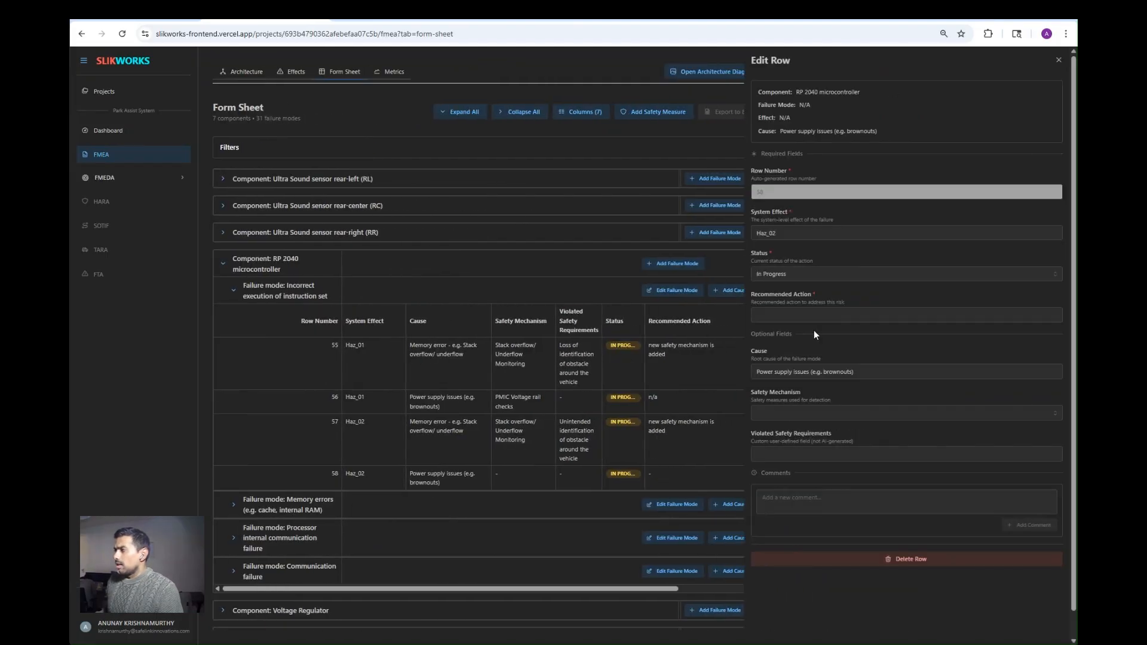
pyautogui.click(885, 412)
pyautogui.click(887, 480)
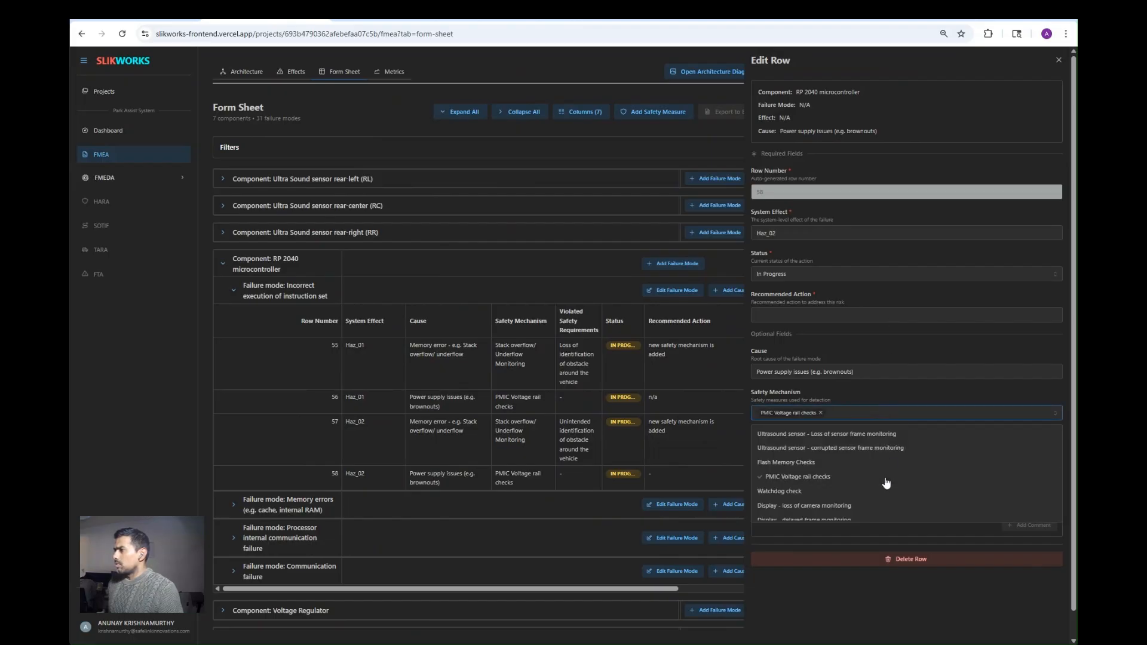
# Step: Copy row 57's violated safety requirement "Unintended identification of obstacle around the vehicle" into the violated safety requirements of row 58
pyautogui.click(570, 436)
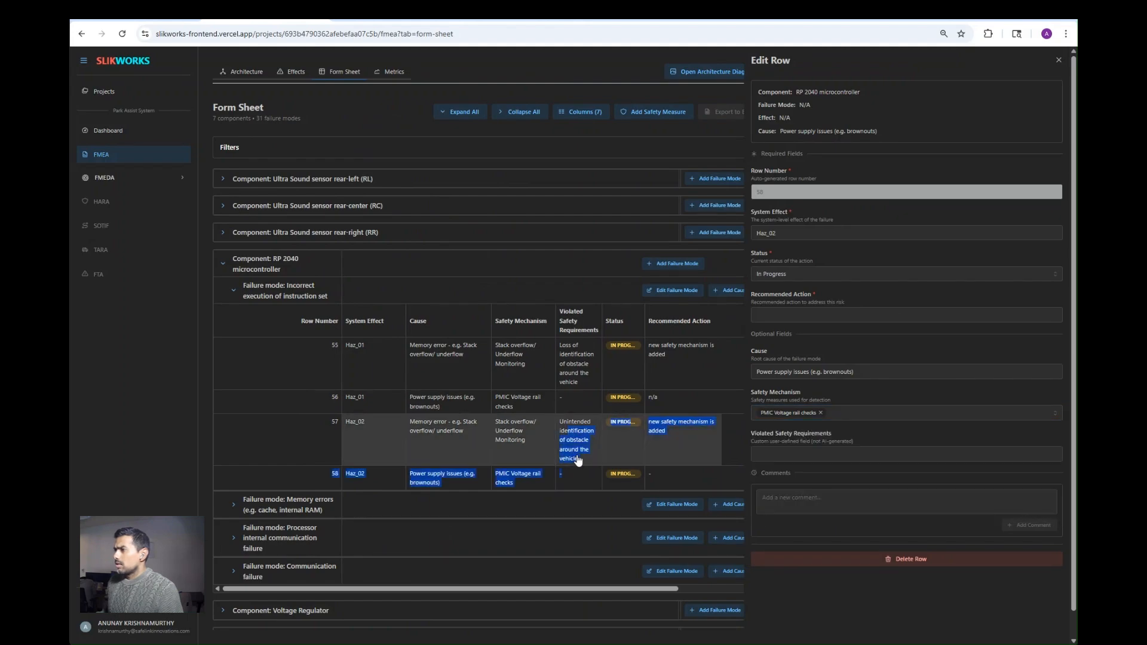
pyautogui.moveTo(906, 454); pyautogui.dragTo(753, 453)
pyautogui.hotkey('ctrl', 'c')
pyautogui.click(587, 479)
pyautogui.hotkey('ctrl', 'v')
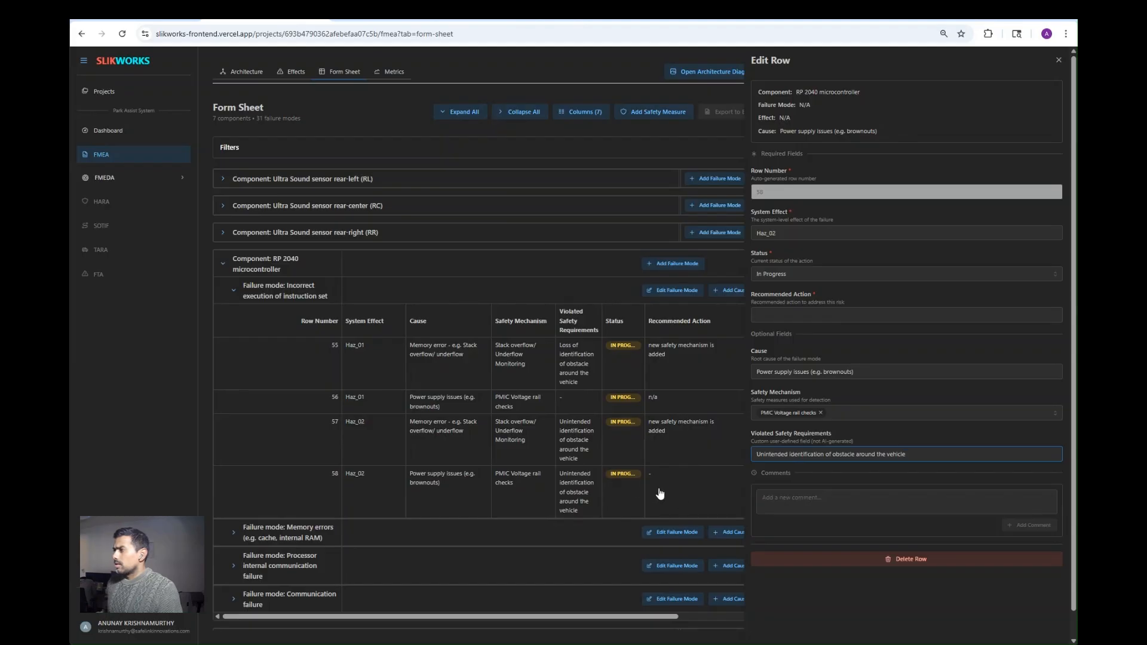
# Step: Set row 58's recommended action to "n/a" and close the row editor
pyautogui.click(847, 315)
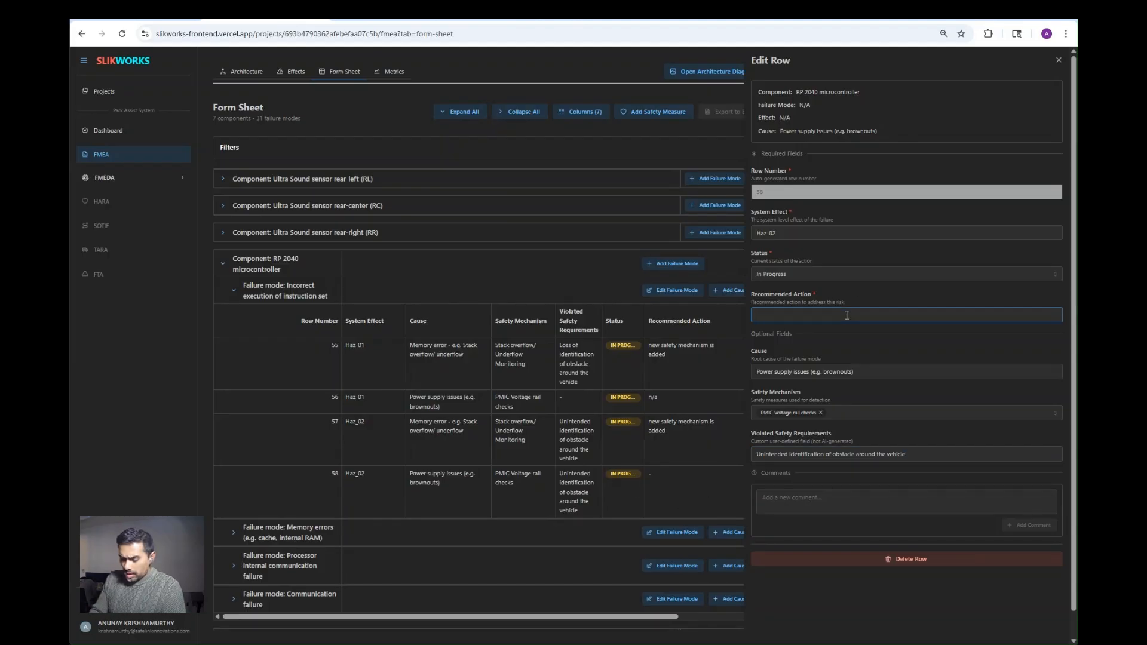
pyautogui.write('n/a')
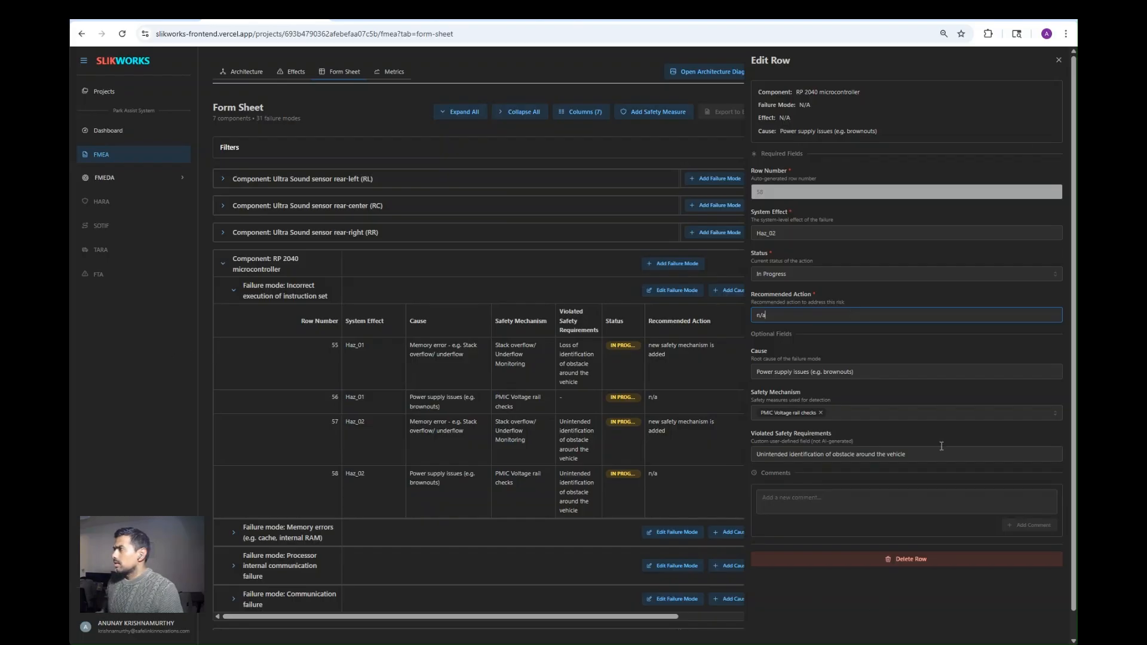
pyautogui.click(1059, 61)
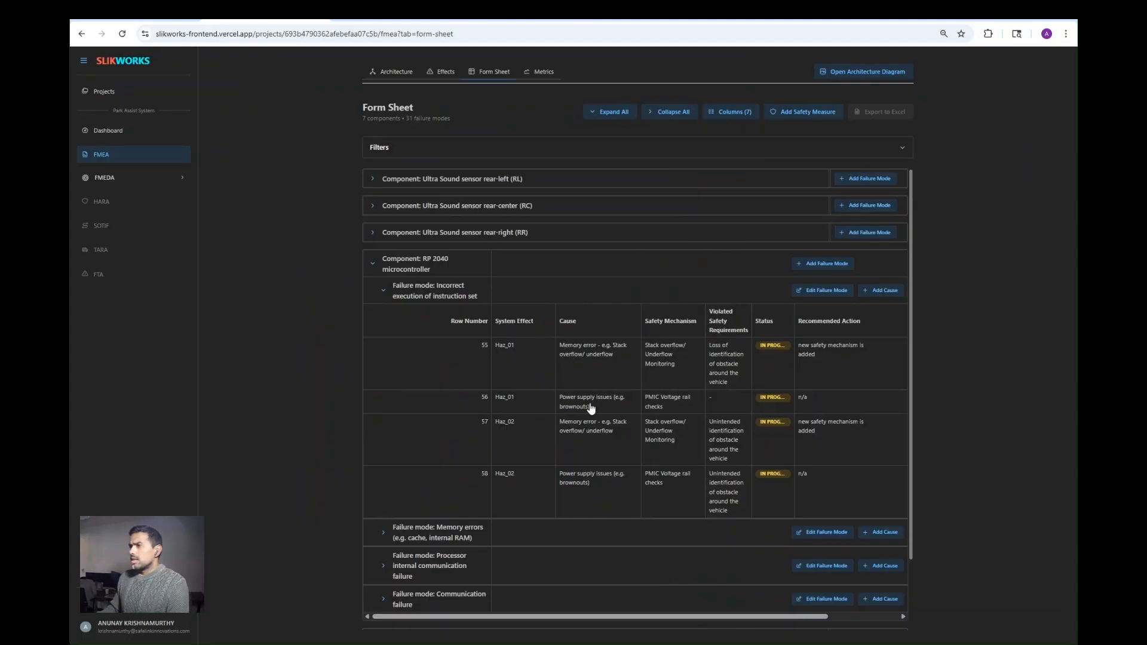
# Step: Collapse the Incorrect execution of instruction set failure mode and open row 67, the Haz_01 clock jitter under Processor internal communication failure, for editing
pyautogui.click(384, 291)
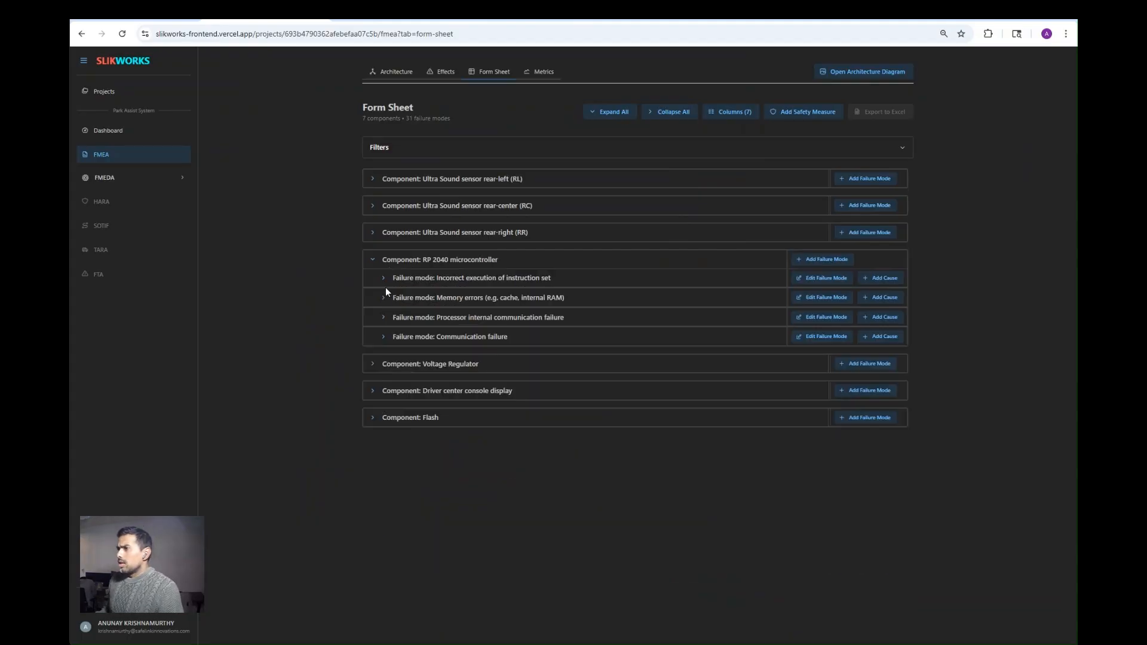
pyautogui.click(384, 320)
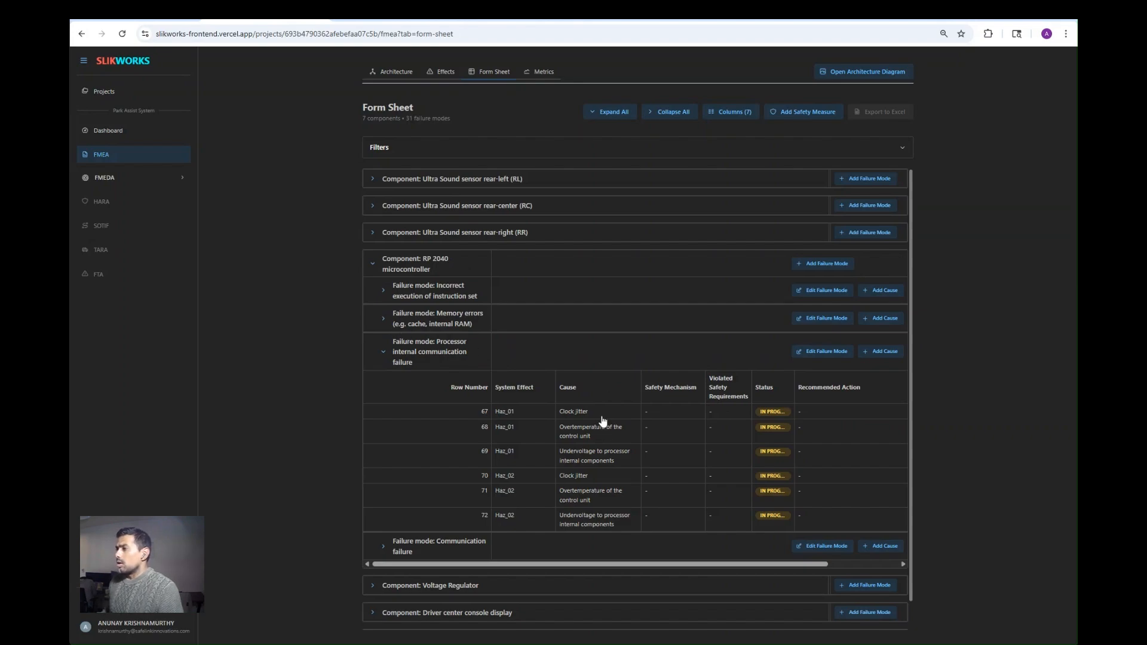
pyautogui.click(672, 417)
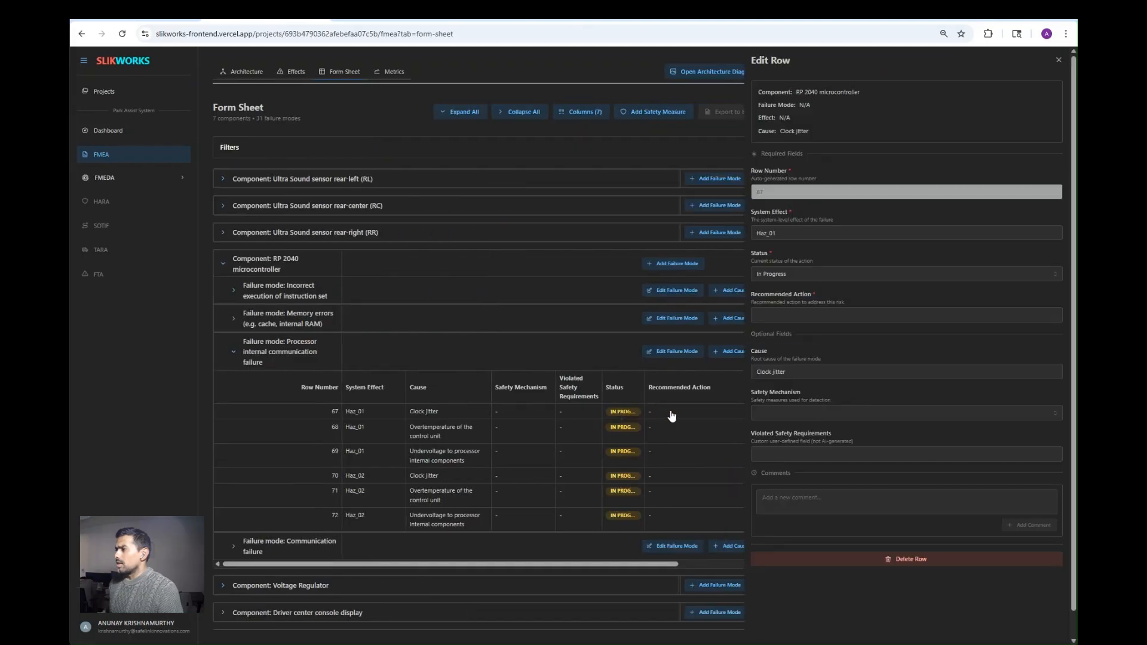
# Step: Add a safety measure titled "Clock frequency monitoring", described as "Monitors the frequency of the crystal osscilator to see if it is in a certain range"
pyautogui.click(653, 112)
pyautogui.click(581, 152)
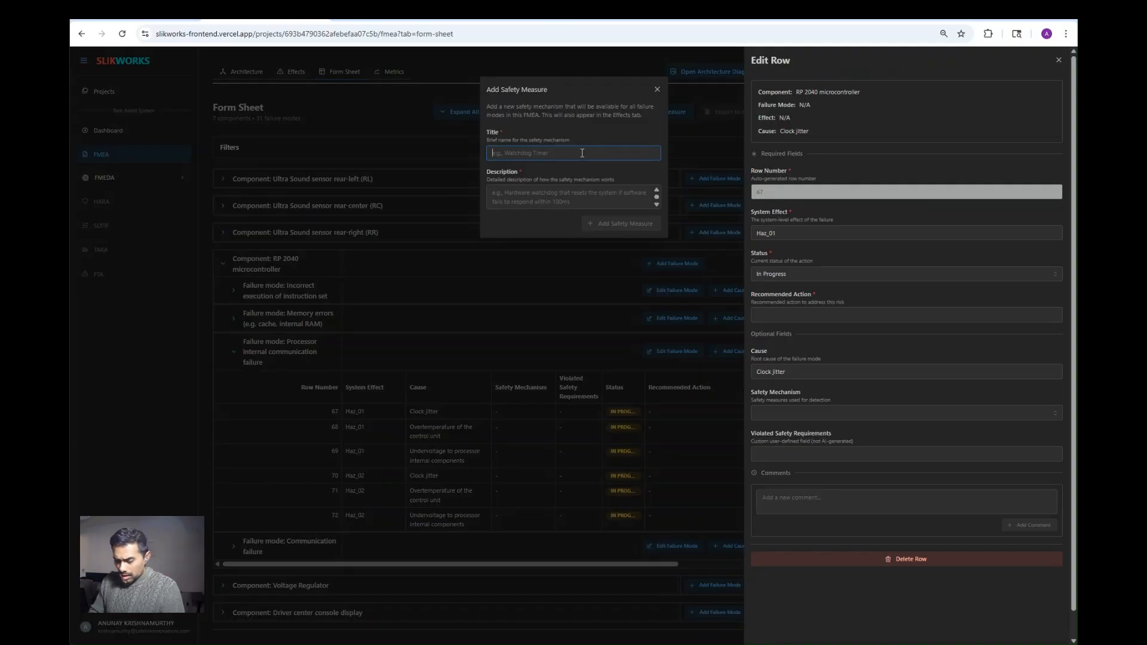
pyautogui.write('Clock')
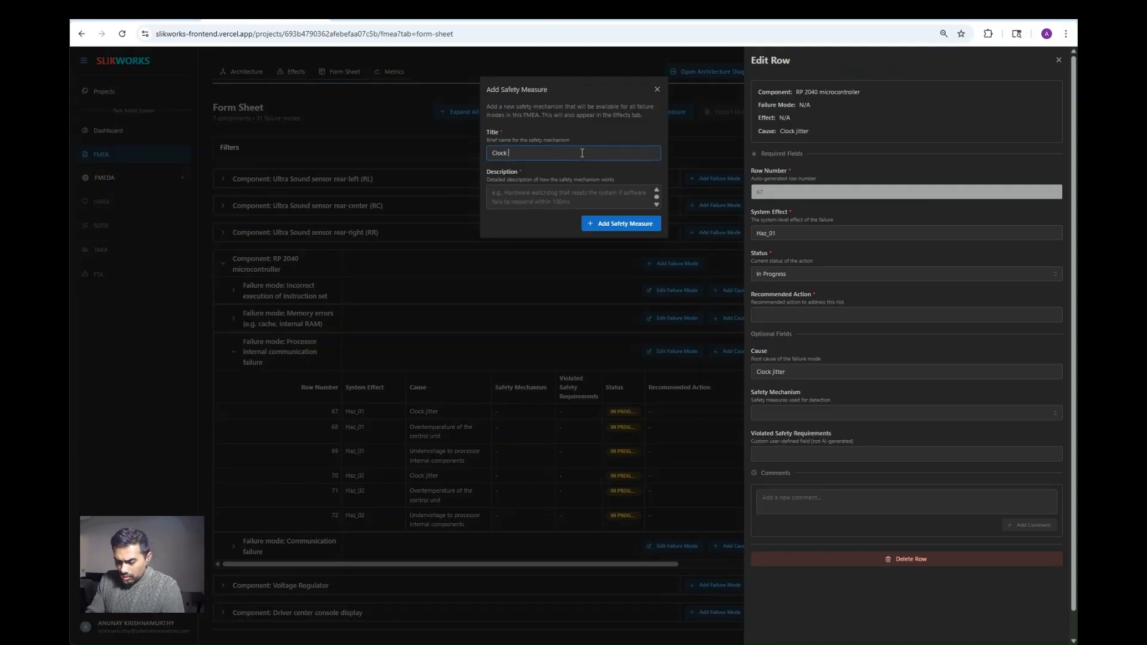
pyautogui.write(' frequency monitoring')
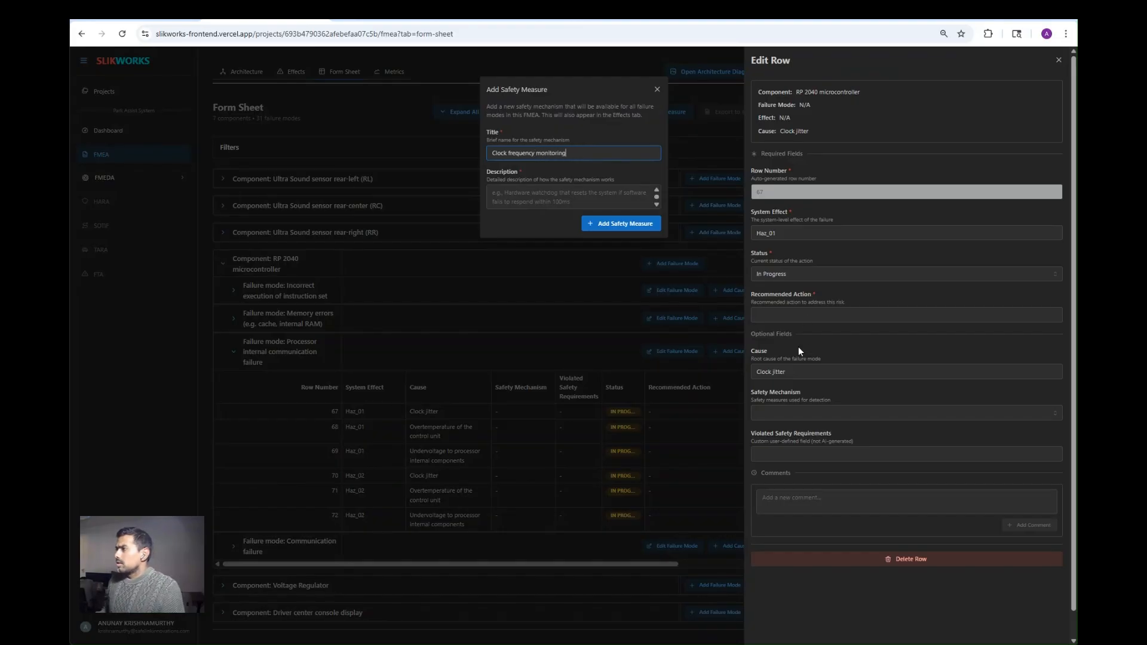
pyautogui.click(555, 193)
pyautogui.write('Monitors the t')
pyautogui.write('requency of the crys')
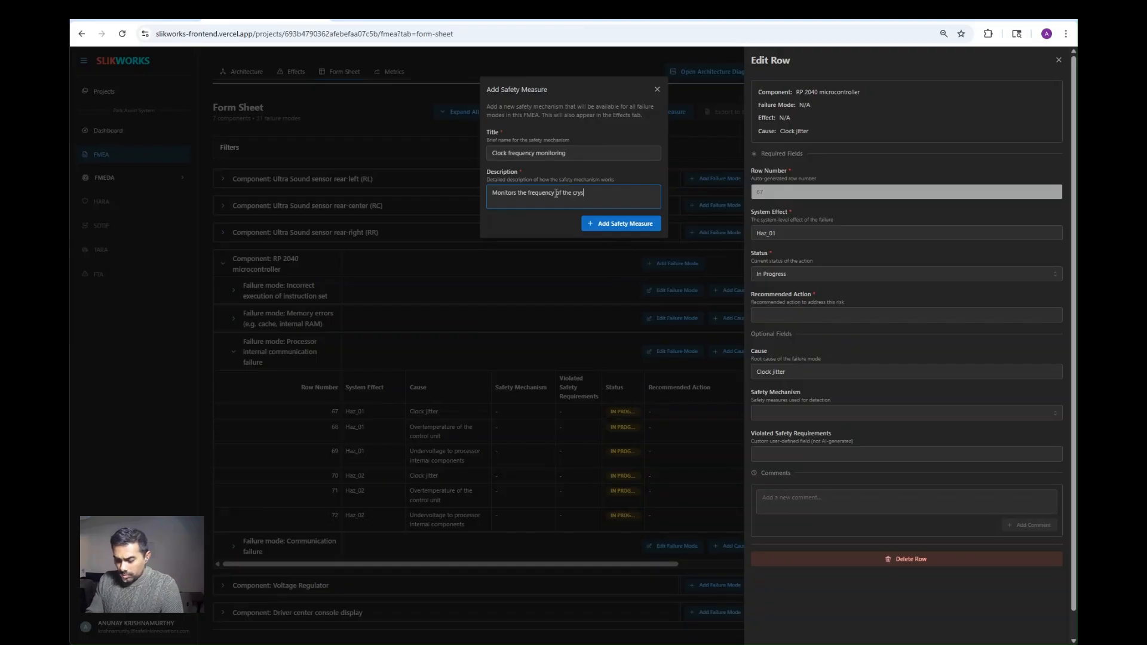
pyautogui.write('tal osscilator to see if it i')
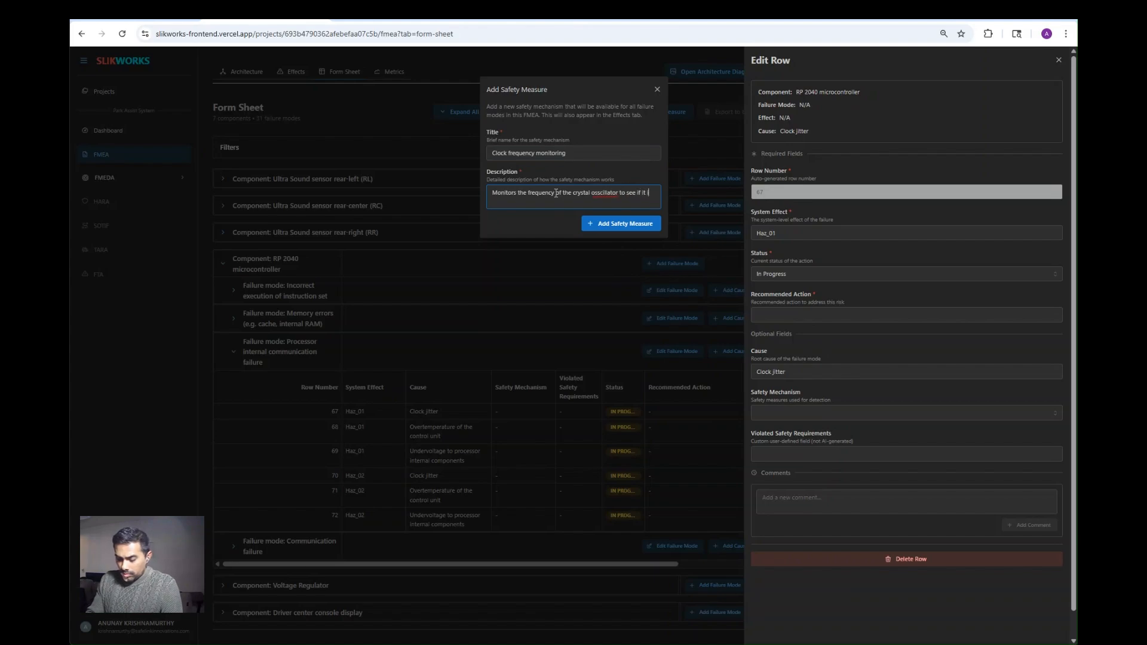
pyautogui.write('s in a certain range')
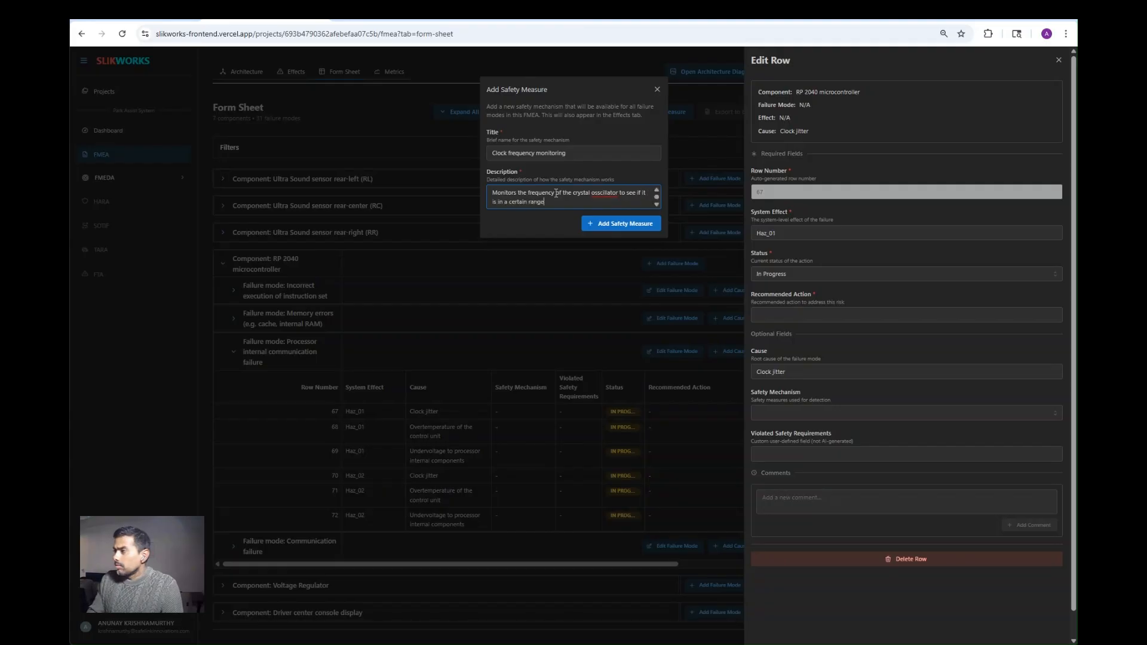
pyautogui.click(615, 223)
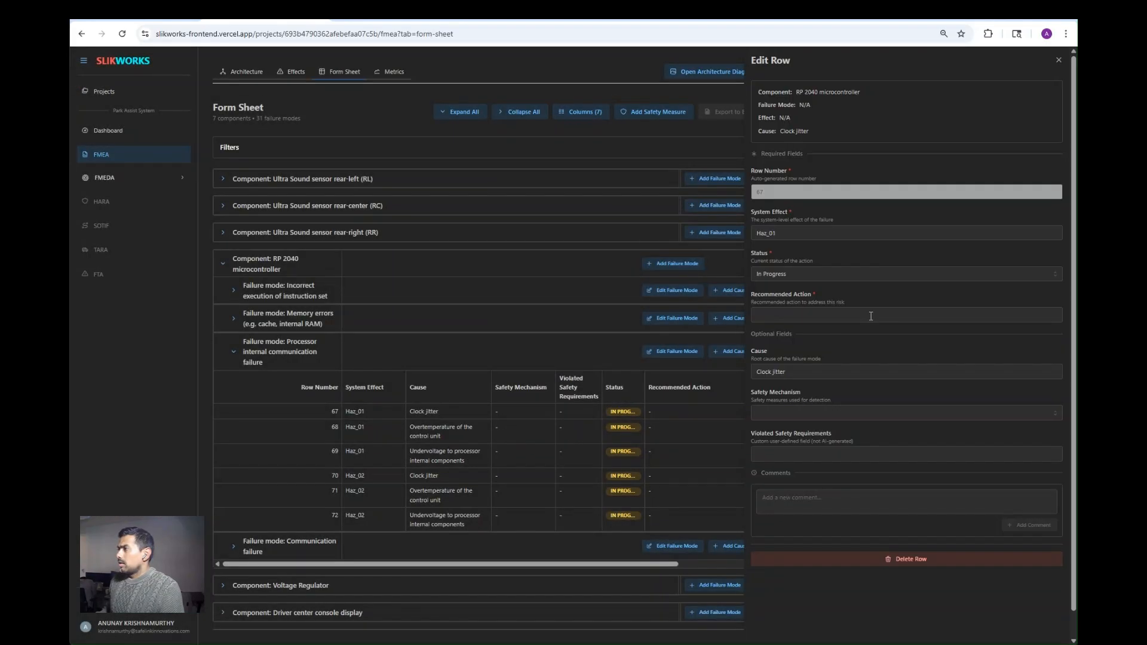
# Step: Assign Clock frequency monitoring as row 67's safety mechanism and set its recommended action to "new safety mechanism is added"
pyautogui.click(857, 412)
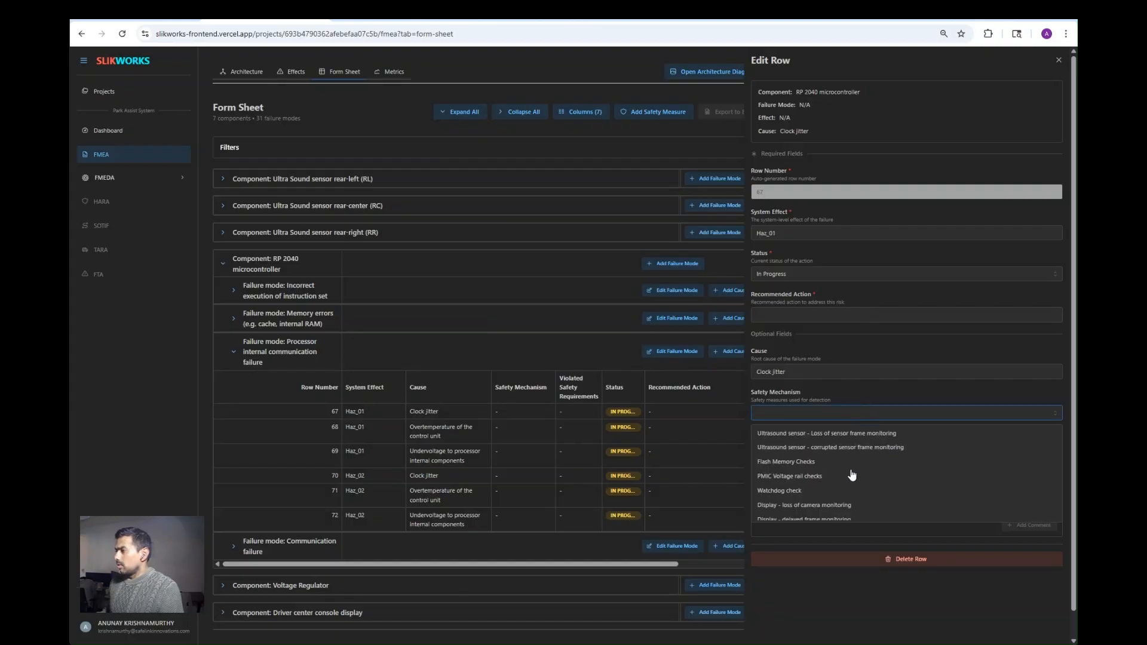
pyautogui.scroll(-3, 851, 478)
pyautogui.click(827, 515)
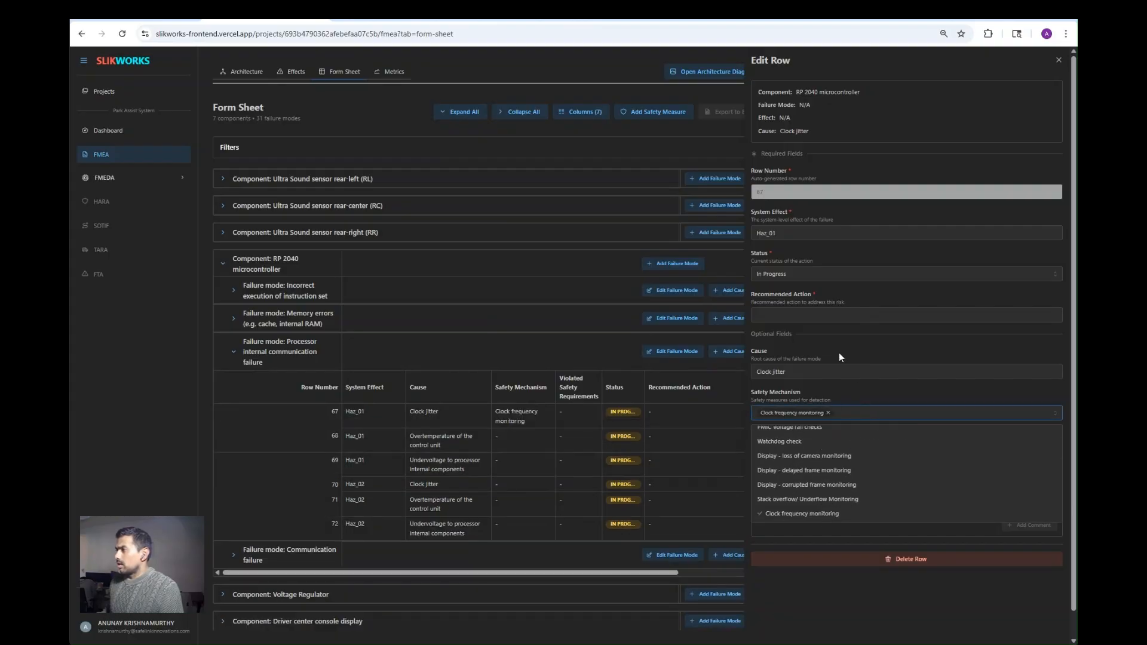
pyautogui.click(837, 316)
pyautogui.write('new safe')
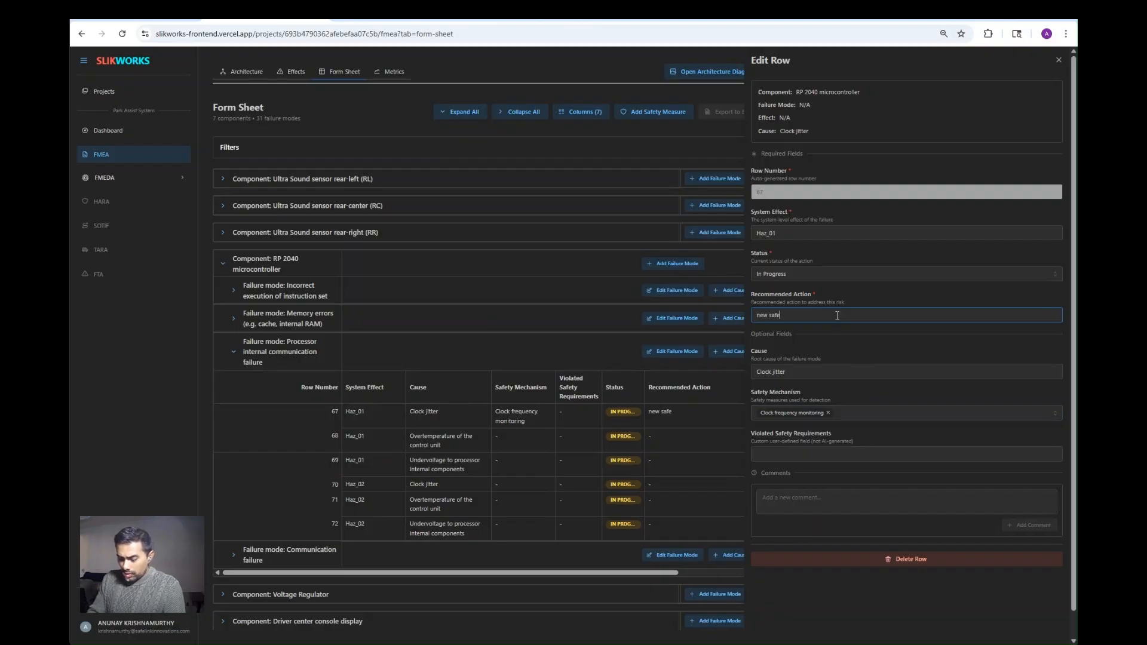
pyautogui.write('ty mech')
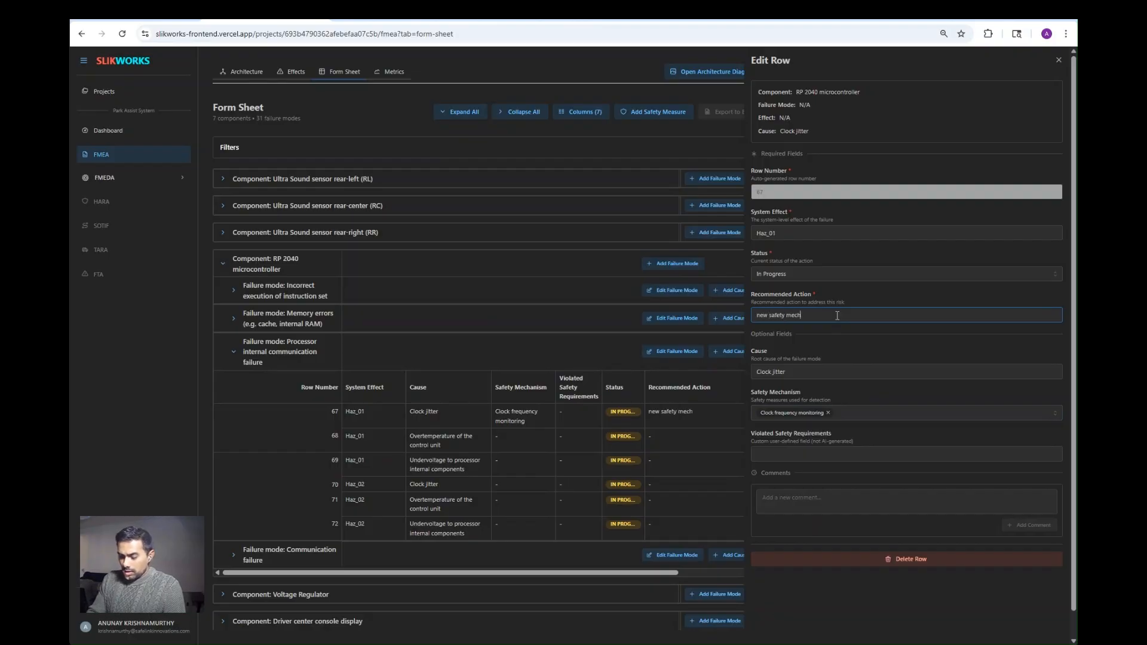
pyautogui.write('anism is added')
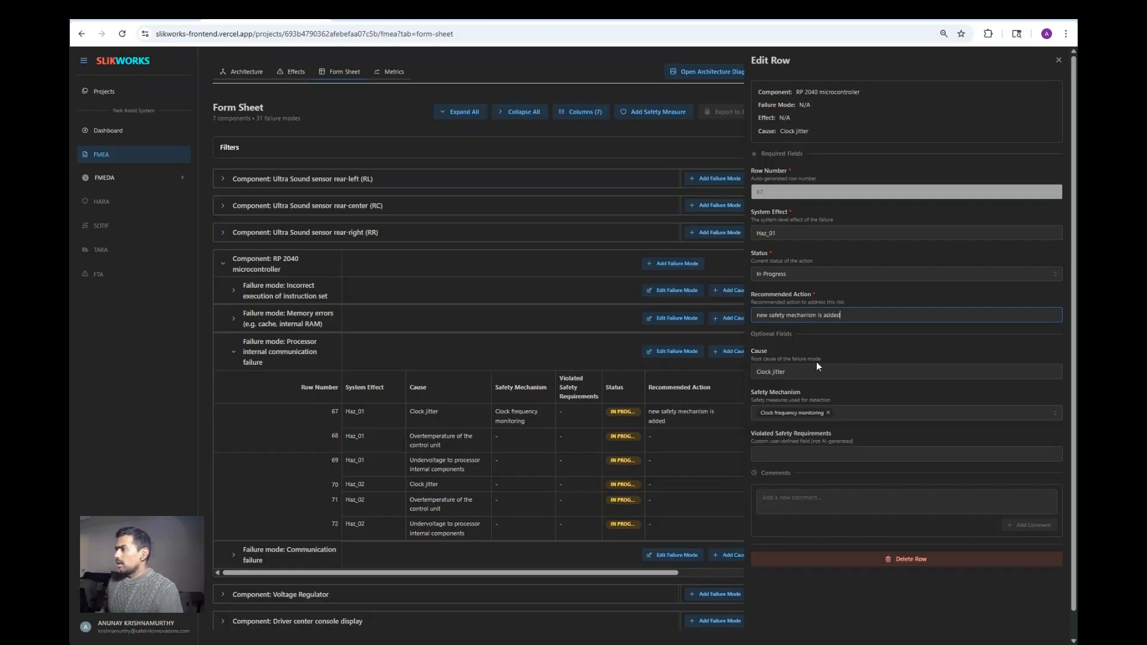
# Step: Copy the Haz_01 description "Loss of identification of obstacle around the vehicle" into row 67's violated safety requirements and close the row editor
pyautogui.click(289, 73)
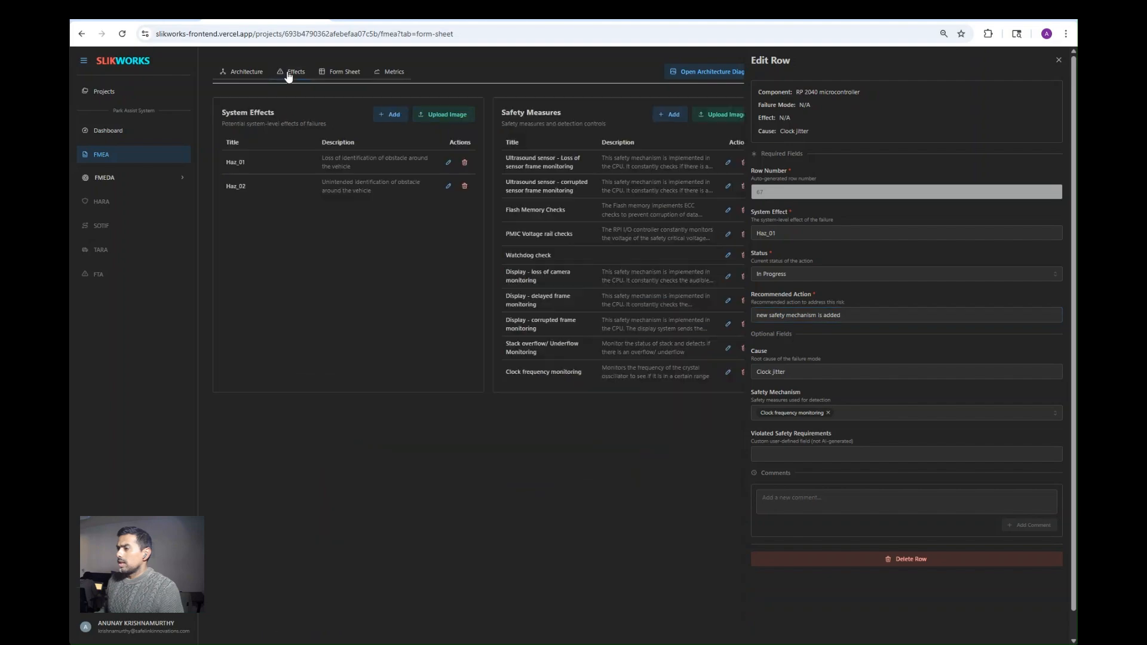
pyautogui.moveTo(352, 167); pyautogui.dragTo(318, 157)
pyautogui.hotkey('ctrl', 'c')
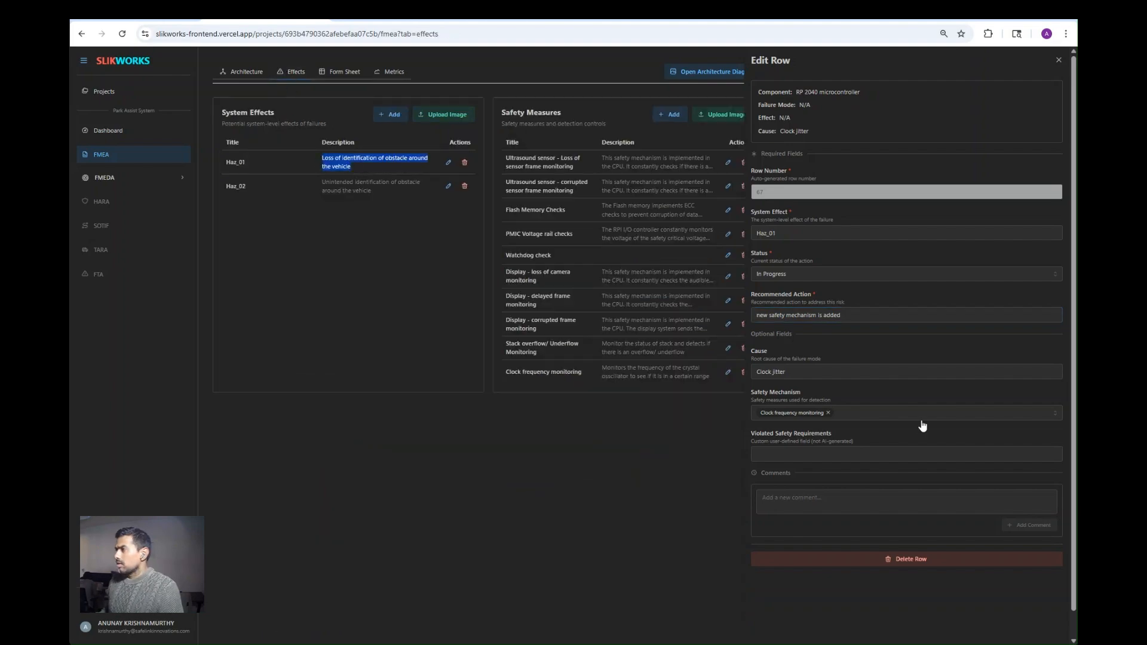
pyautogui.click(836, 454)
pyautogui.hotkey('ctrl', 'v')
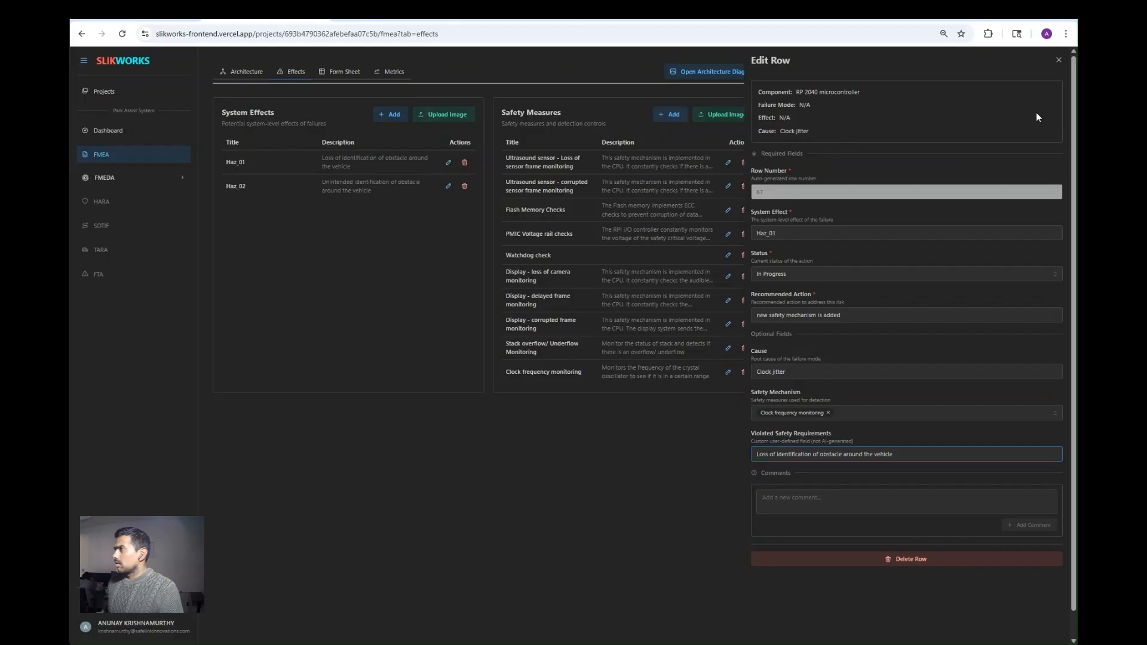
pyautogui.click(1059, 60)
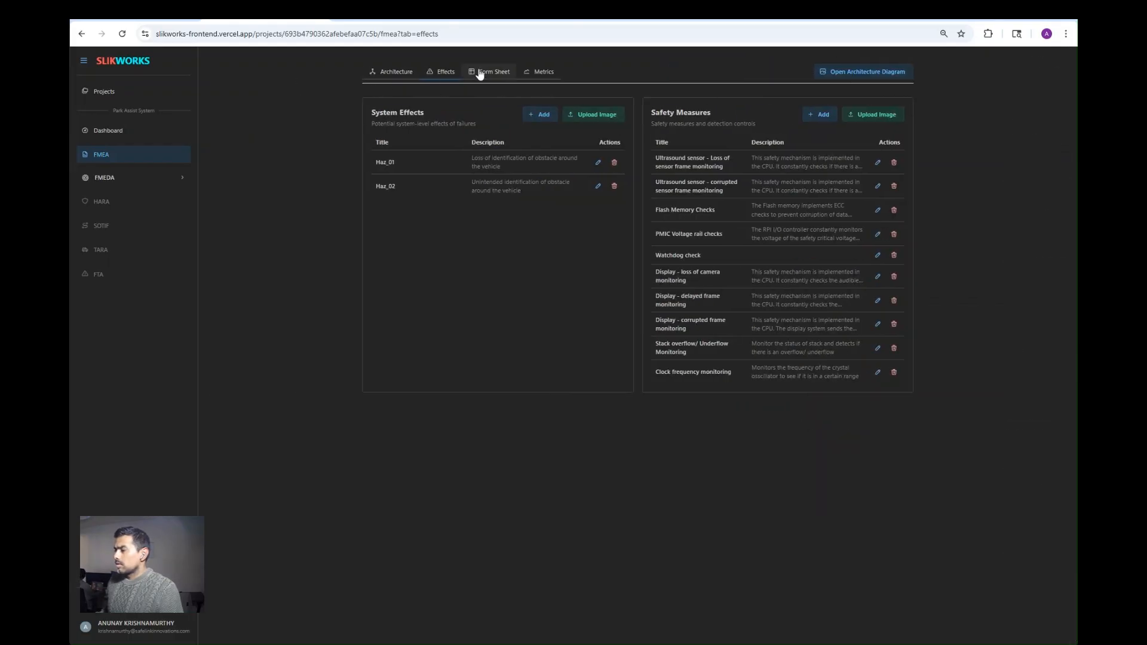
# Step: Open row 68, the Haz_01 overtemperature of the control unit, in the form sheet and look through the available safety mechanisms
pyautogui.click(480, 72)
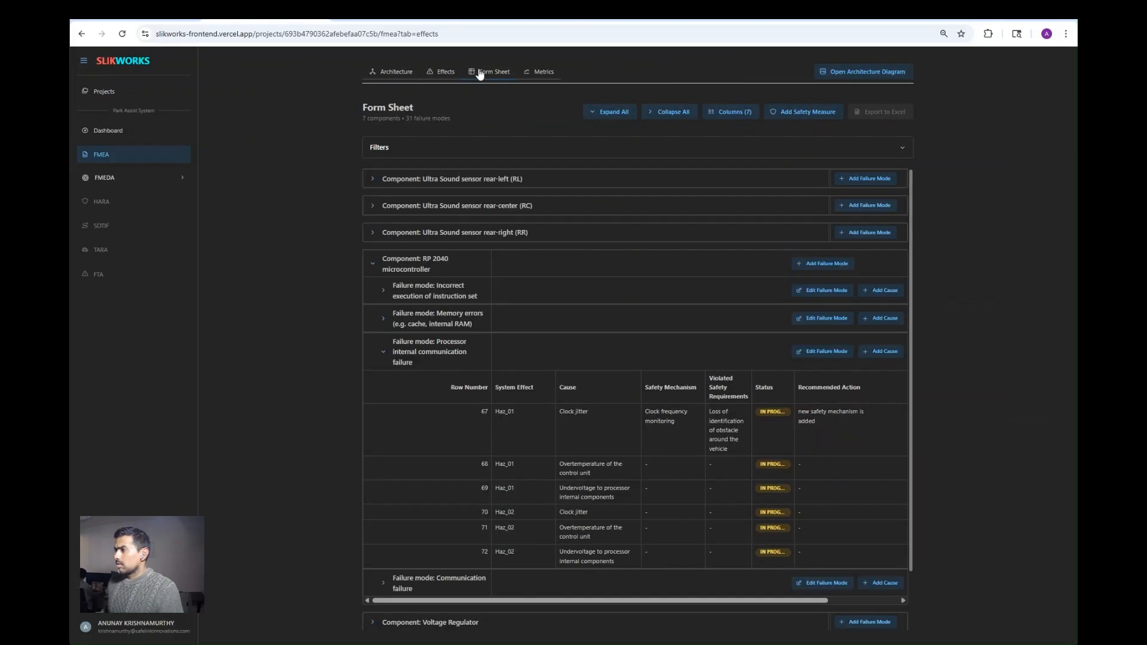
pyautogui.click(669, 465)
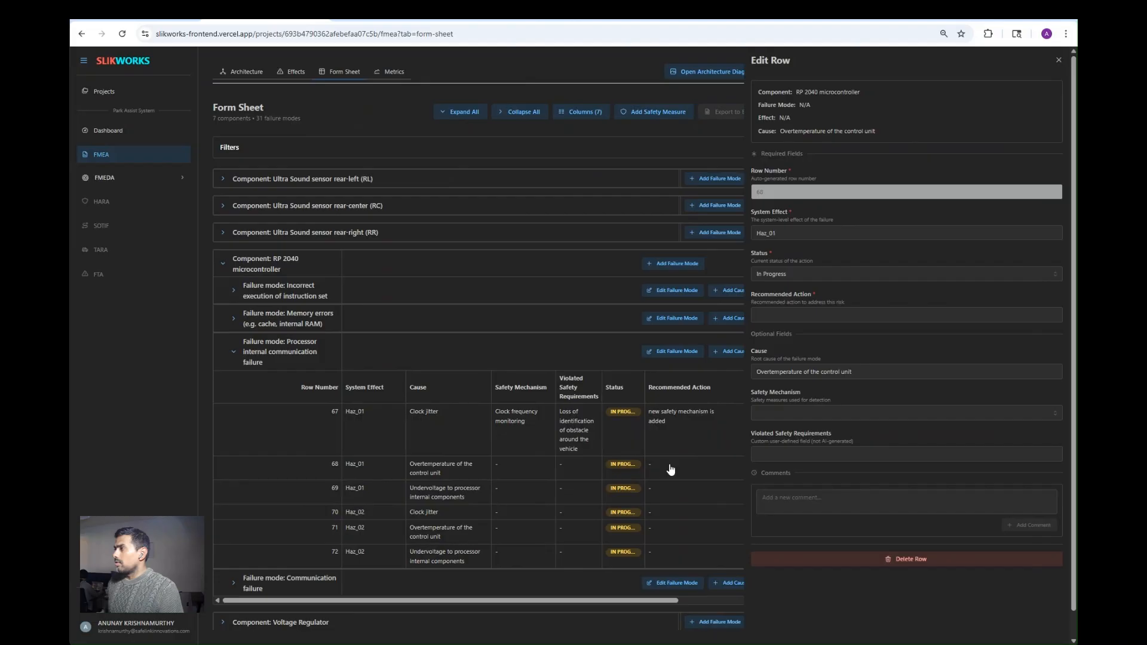
pyautogui.click(866, 412)
pyautogui.scroll(-2, 866, 456)
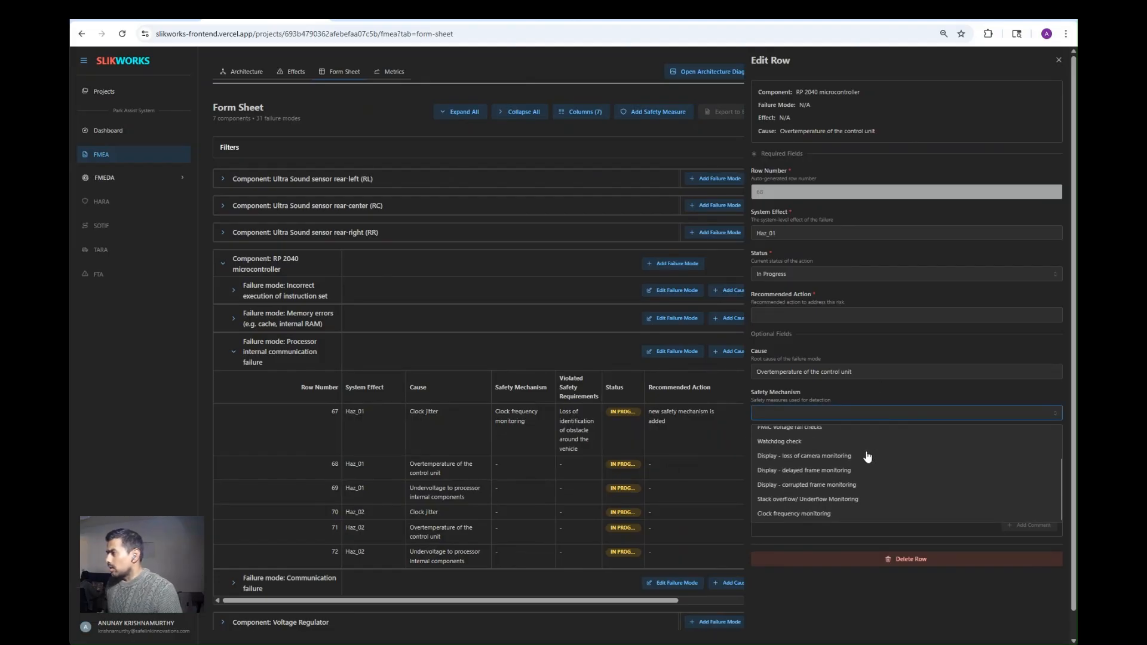
pyautogui.scroll(3, 867, 455)
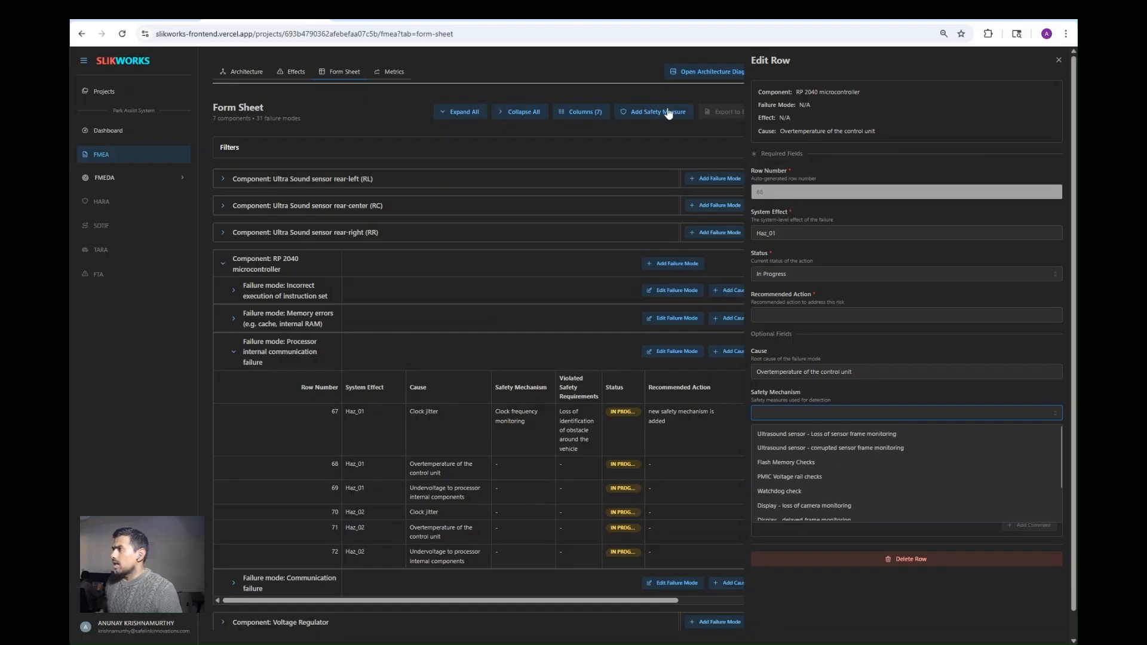
# Step: Add a safety measure titled "Microcontroller temperature monitoring" and reuse the title text as its description
pyautogui.click(634, 118)
pyautogui.click(633, 114)
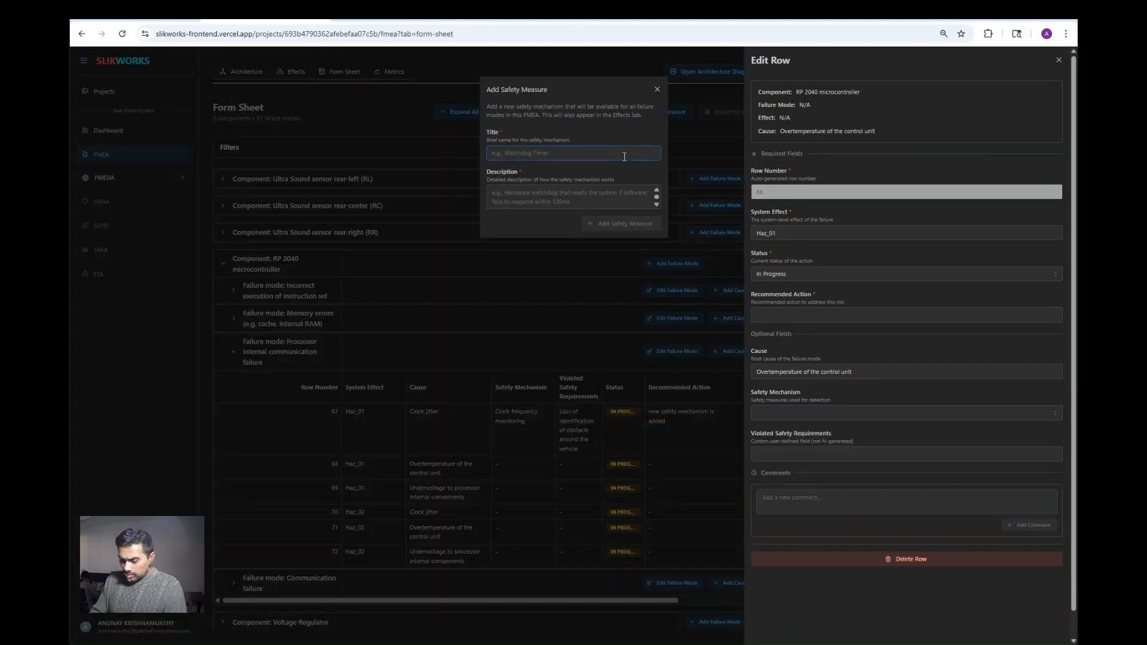
pyautogui.write('Microco')
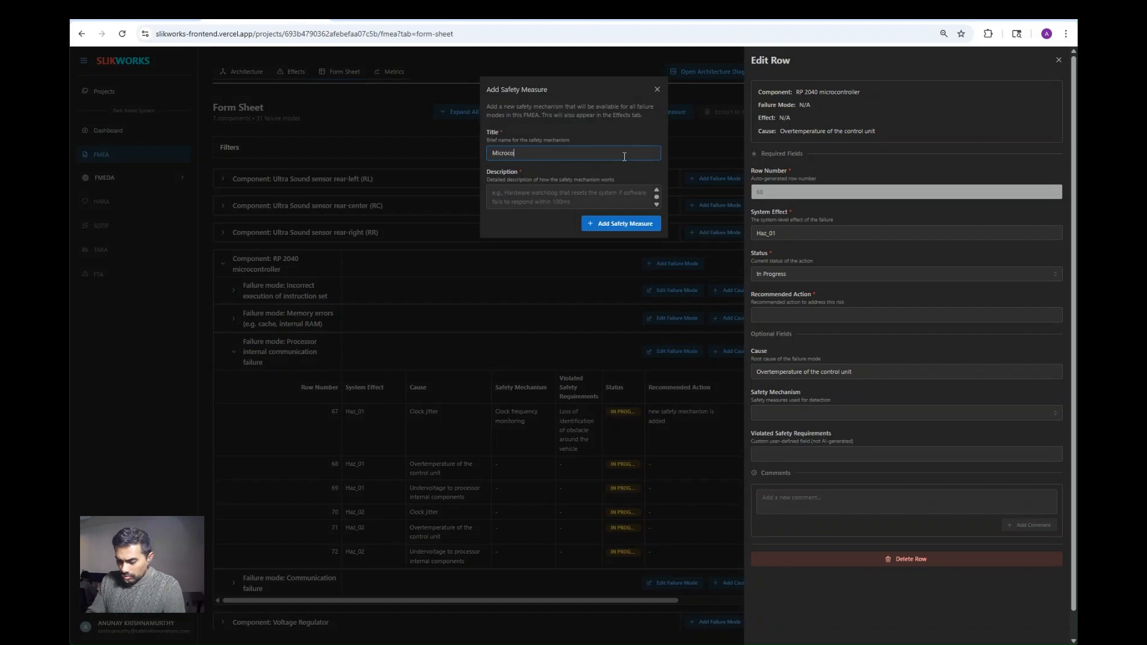
pyautogui.write('ntroller temperature moni')
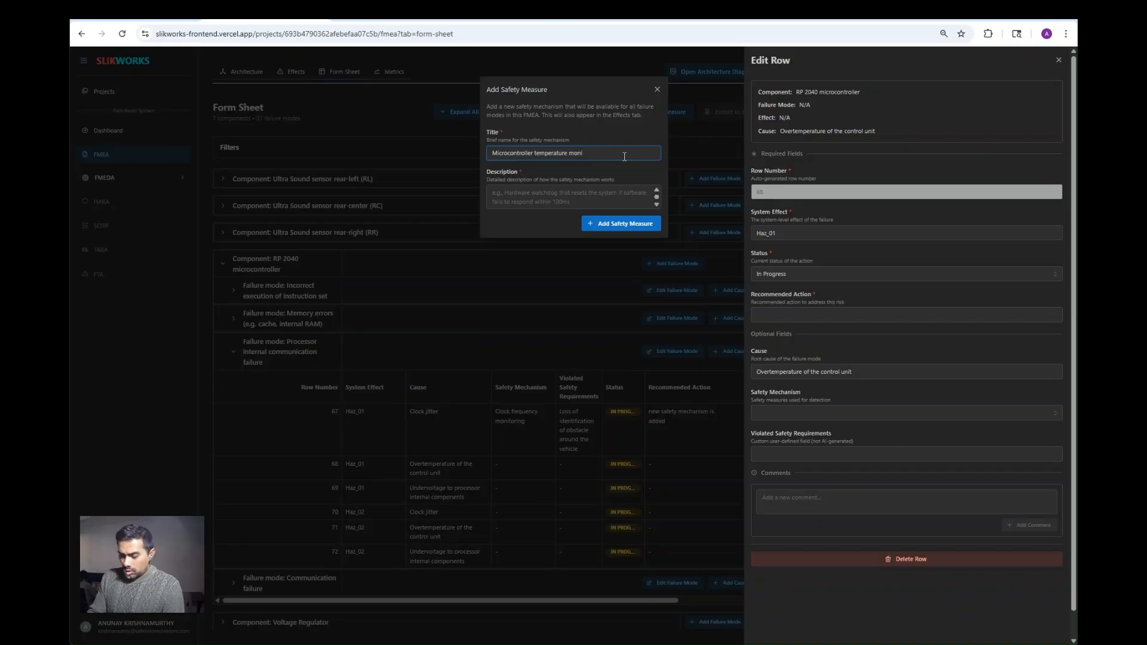
pyautogui.write('ng')
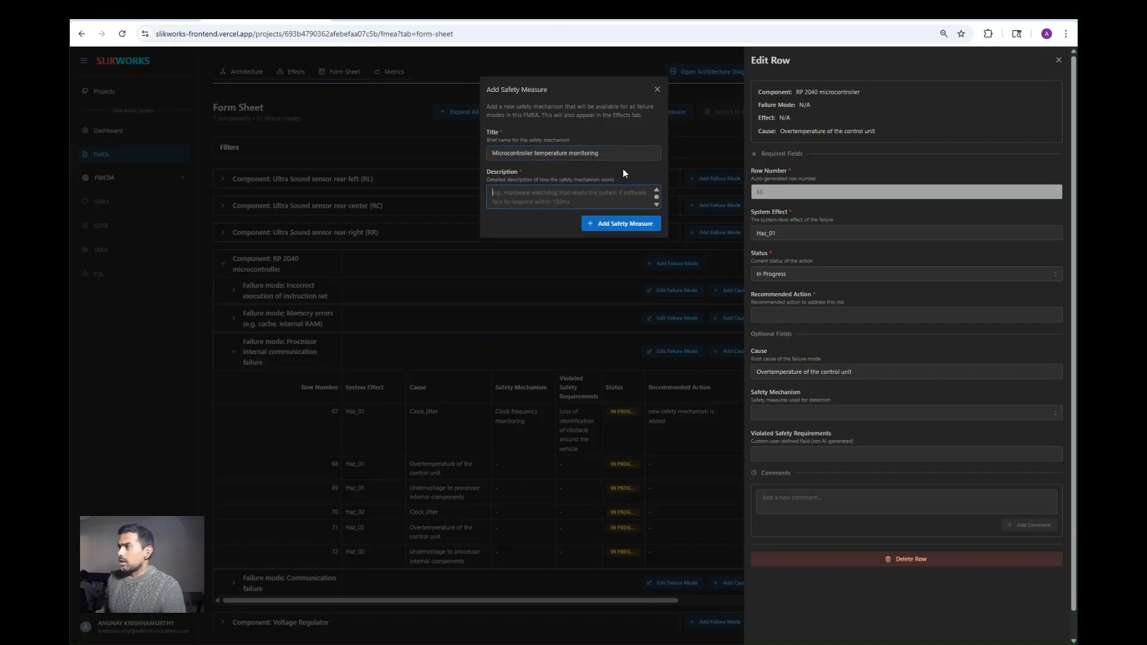
pyautogui.moveTo(625, 155); pyautogui.dragTo(446, 155)
pyautogui.hotkey('ctrl', 'c')
pyautogui.click(601, 198)
pyautogui.hotkey('ctrl', 'v')
pyautogui.click(604, 227)
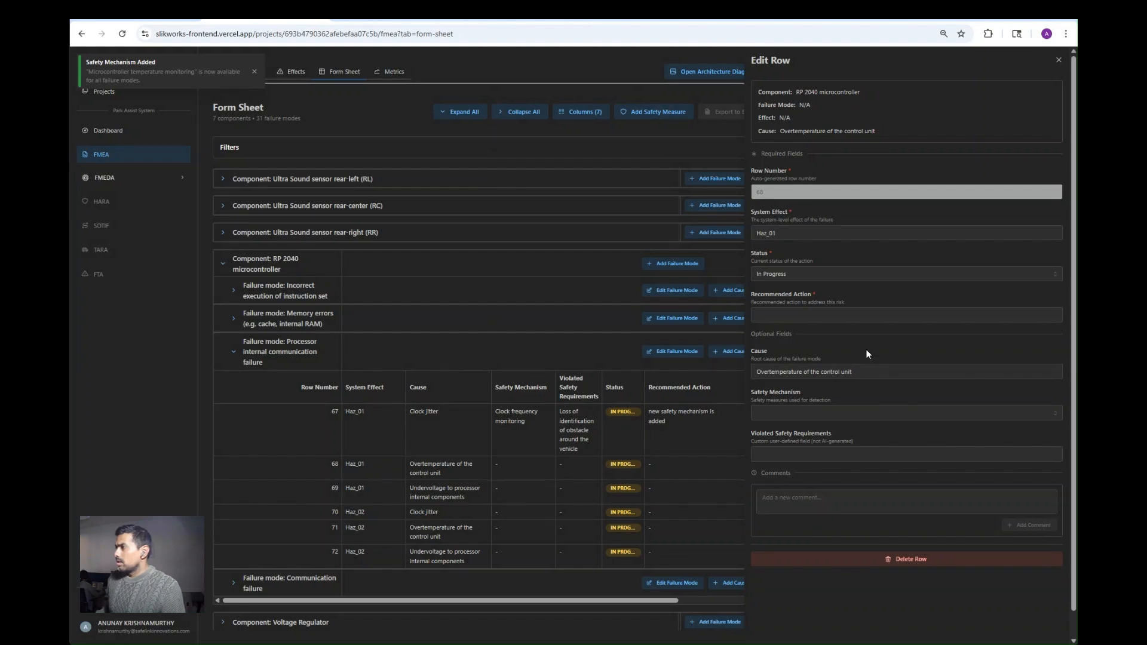
# Step: Assign Microcontroller temperature monitoring as row 68's safety mechanism and set its recommended action to "new safety mechanism is added"
pyautogui.click(857, 413)
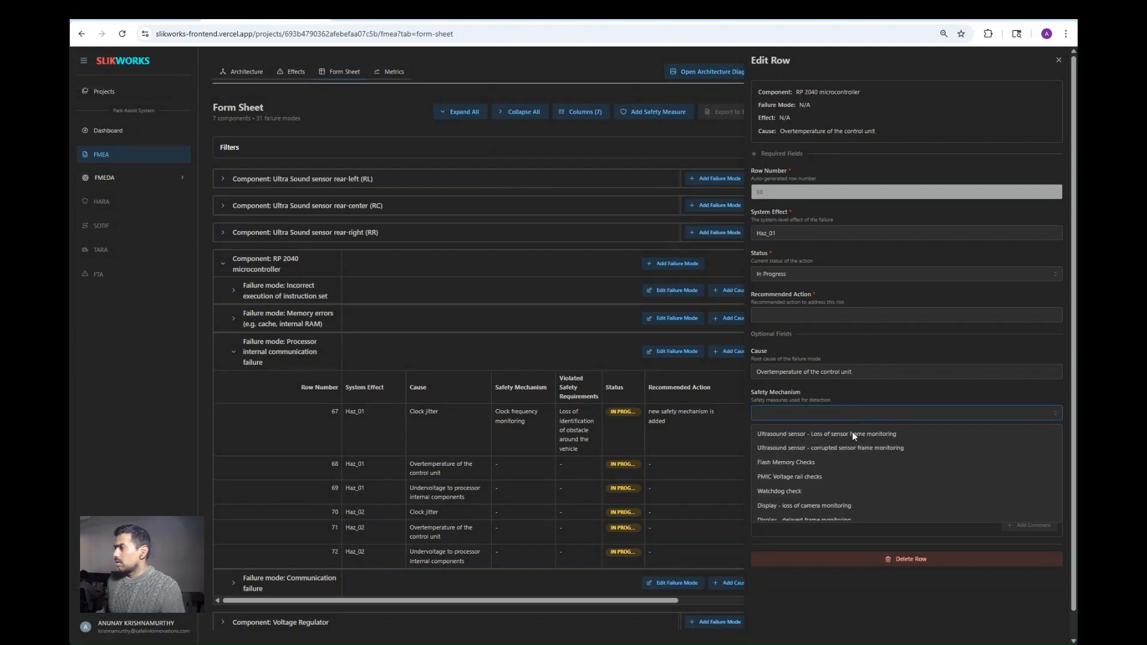
pyautogui.scroll(-3, 860, 478)
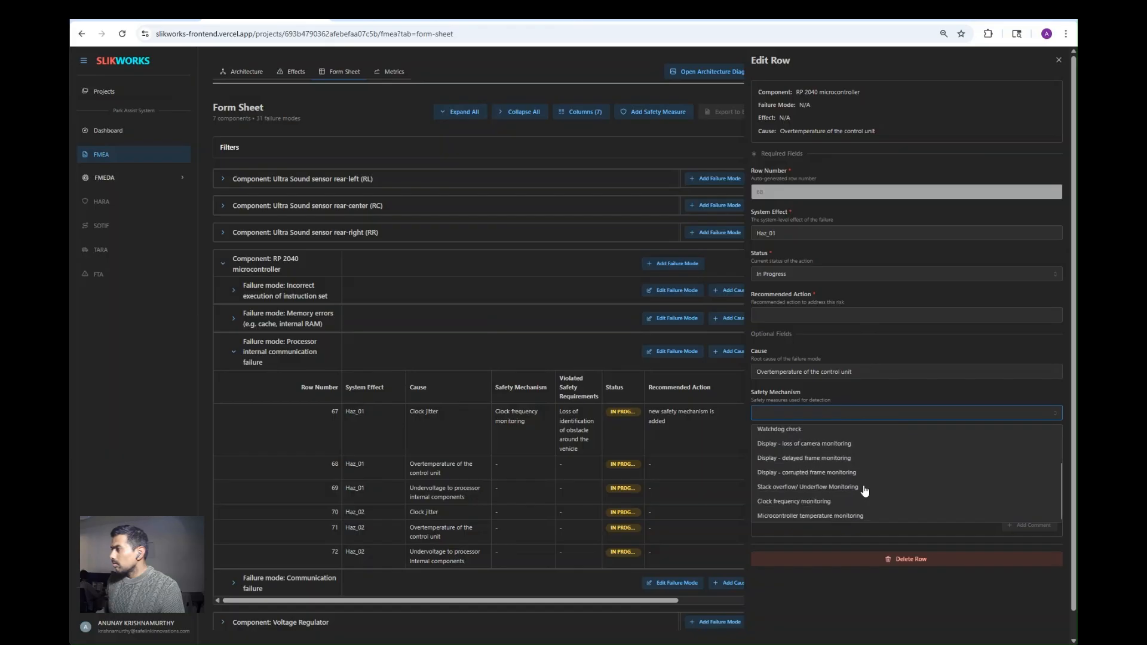
pyautogui.click(876, 514)
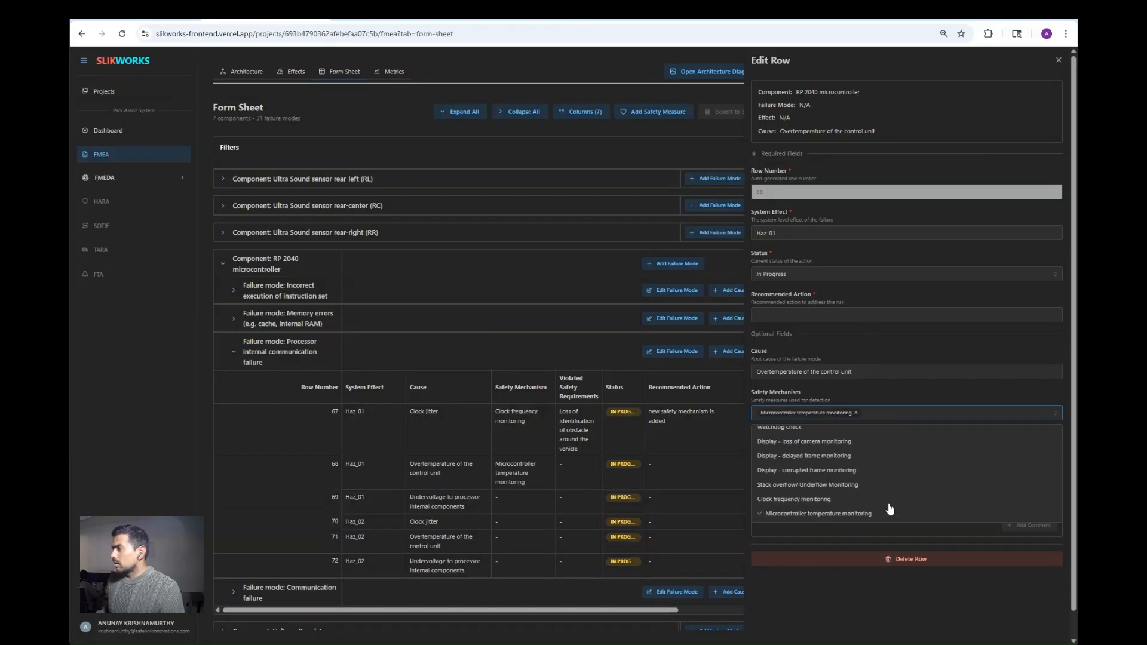
pyautogui.click(859, 316)
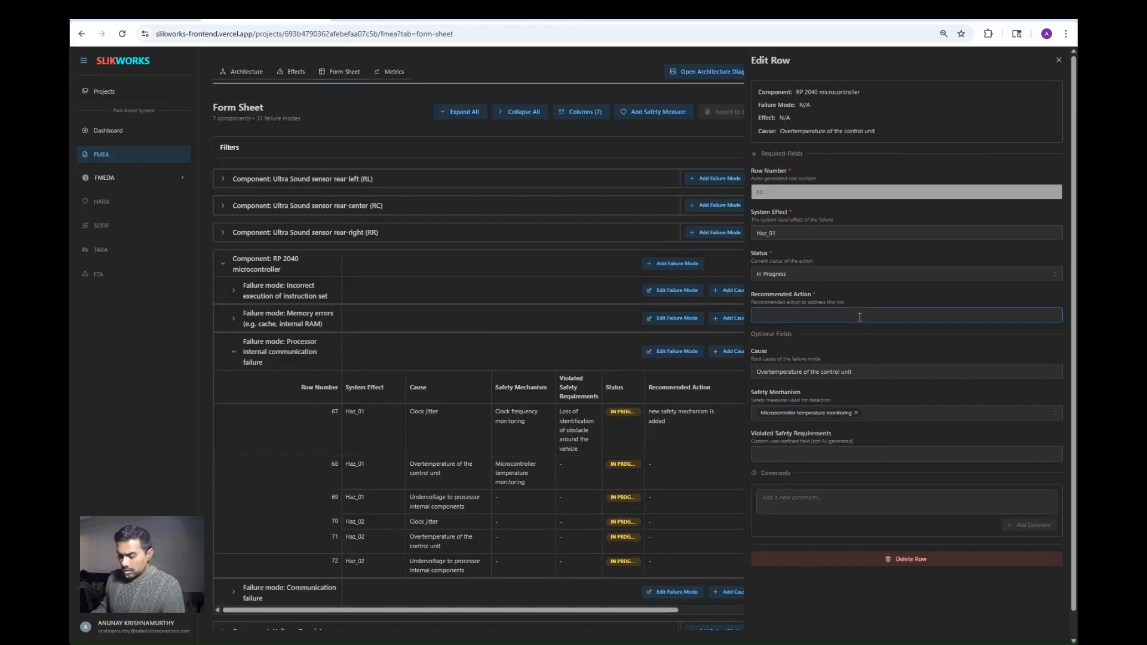
pyautogui.write('new safety mec')
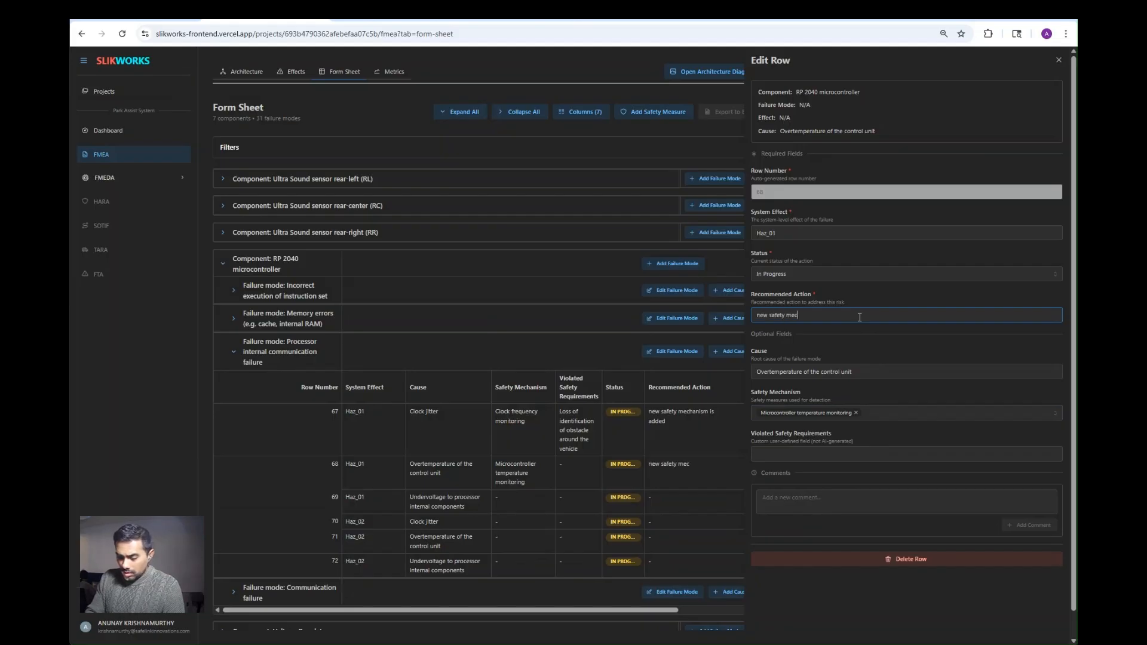
pyautogui.write('hanism is added')
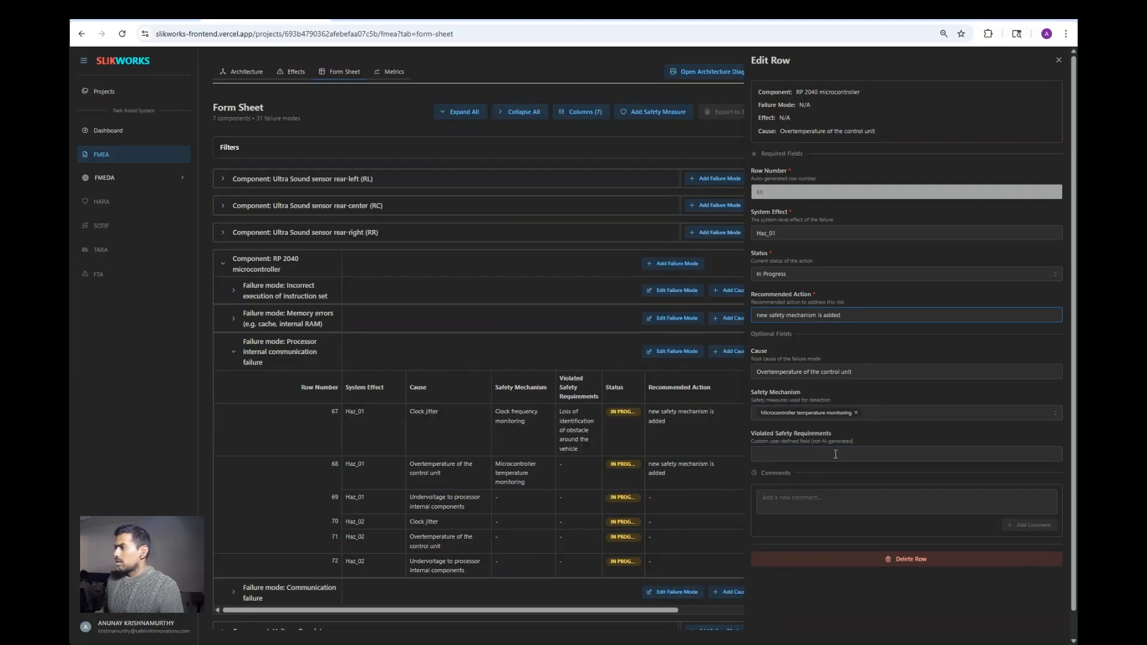
# Step: Copy row 67's "Loss of identification of obstacle around the vehicle" into row 68's violated safety requirements and close the row editor
pyautogui.hotkey('ctrl', 'v')
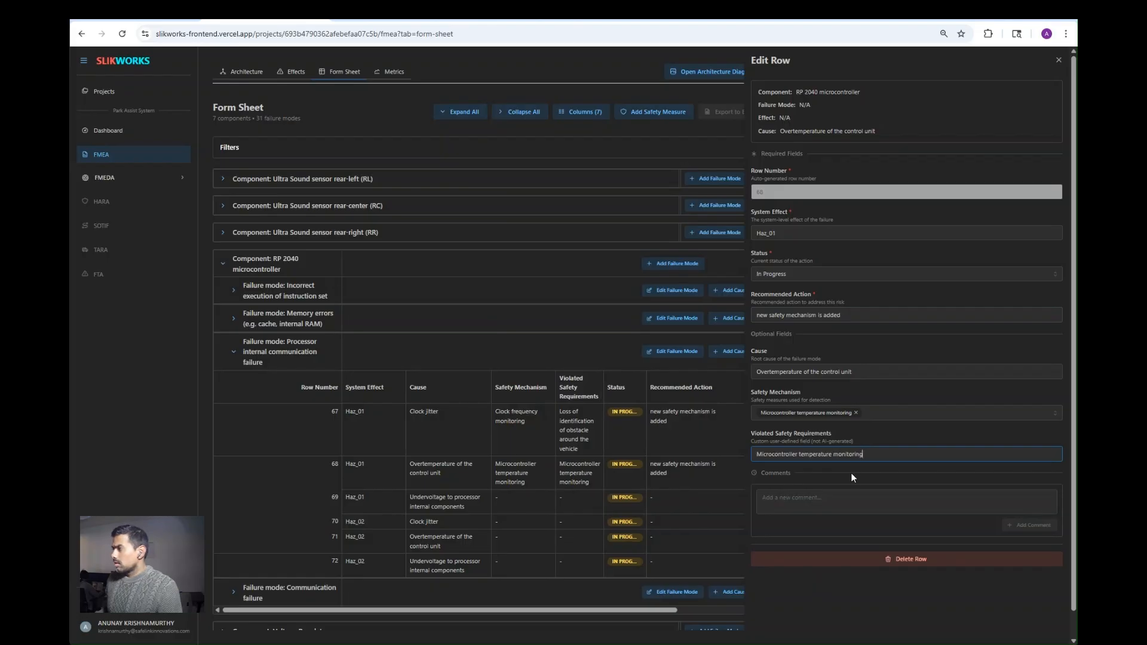
pyautogui.hotkey('ctrl', 'z')
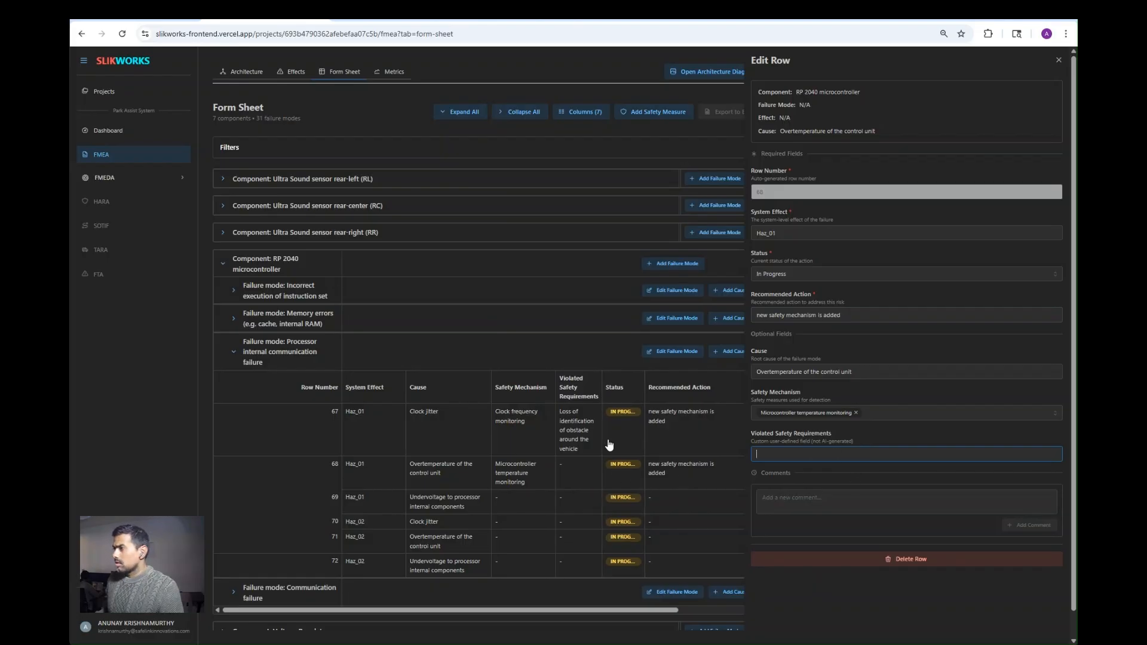
pyautogui.moveTo(581, 451); pyautogui.dragTo(562, 412)
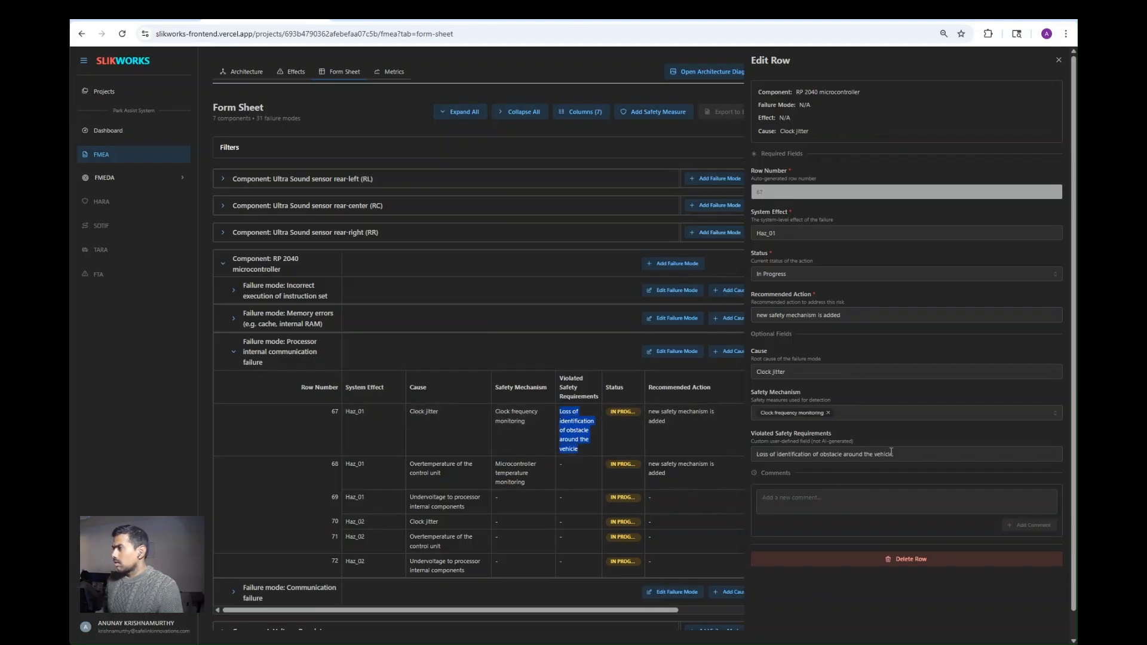
pyautogui.click(535, 473)
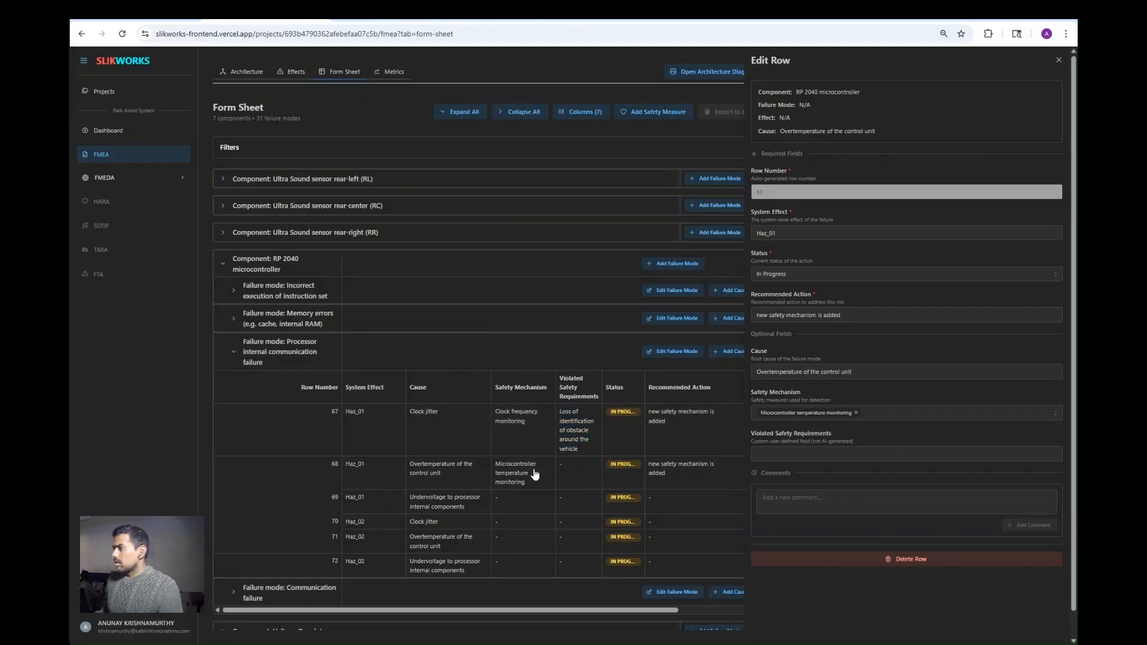
pyautogui.hotkey('ctrl', 'v')
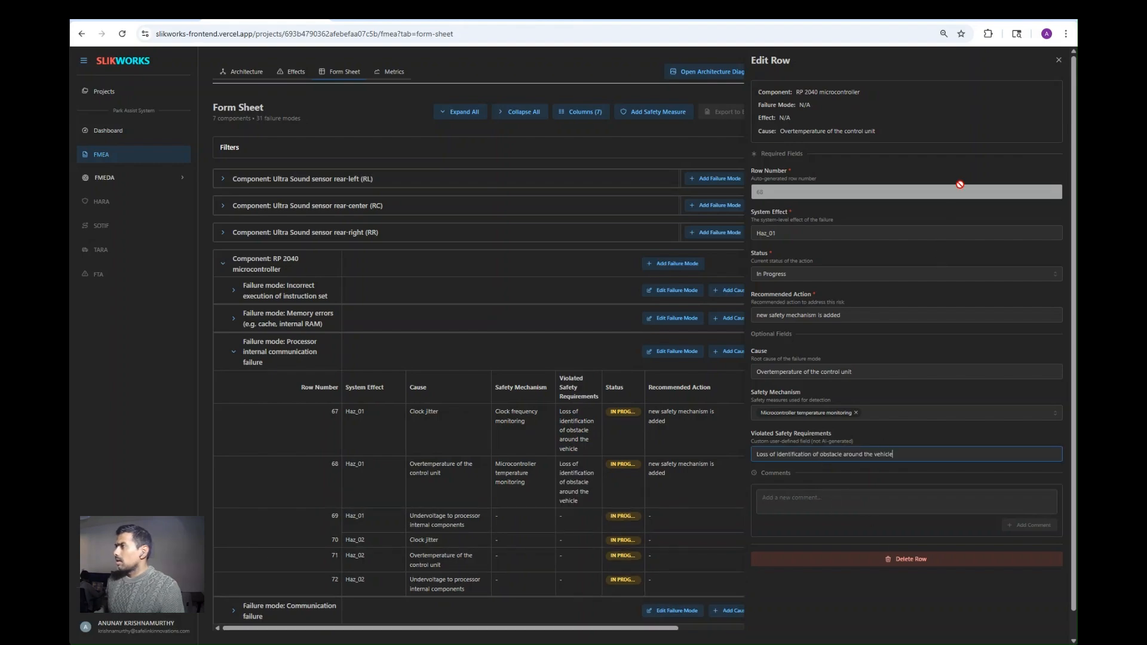
pyautogui.click(1059, 61)
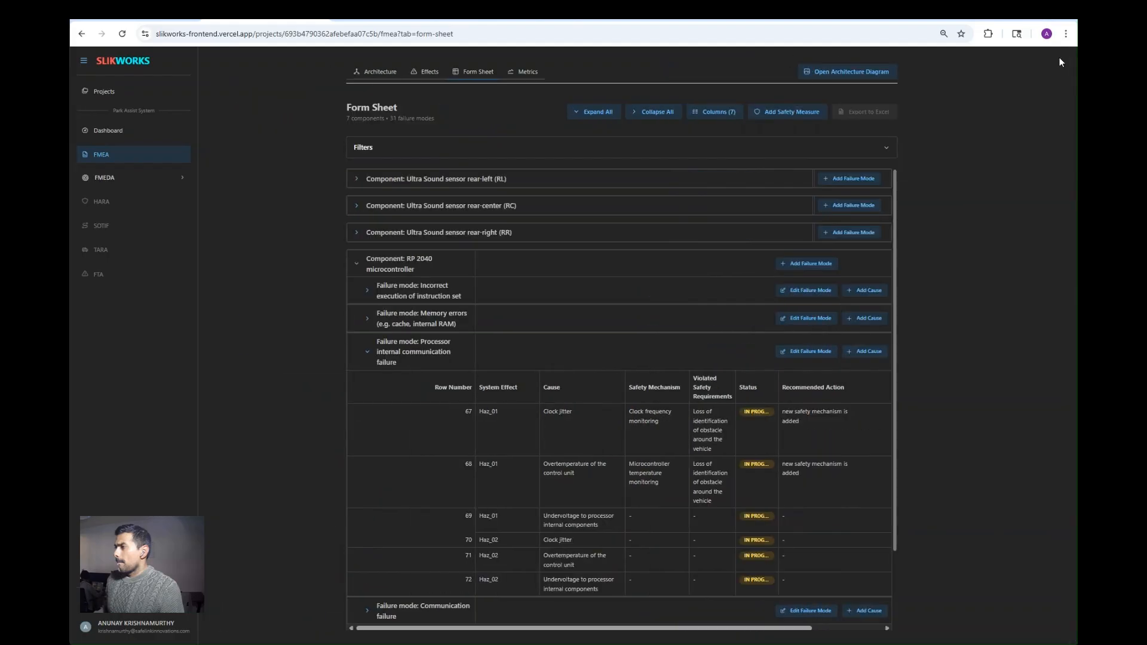
# Step: Collapse the Processor internal communication failure mode and filter the form sheet by recommended action "new safety"
pyautogui.click(385, 353)
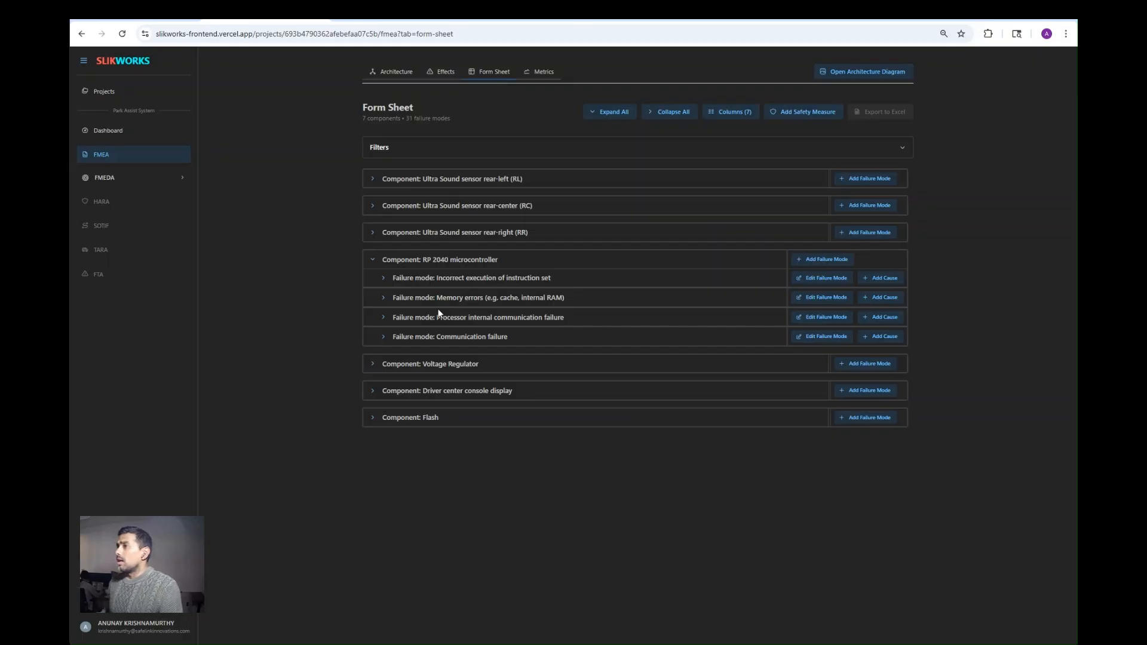
pyautogui.click(458, 148)
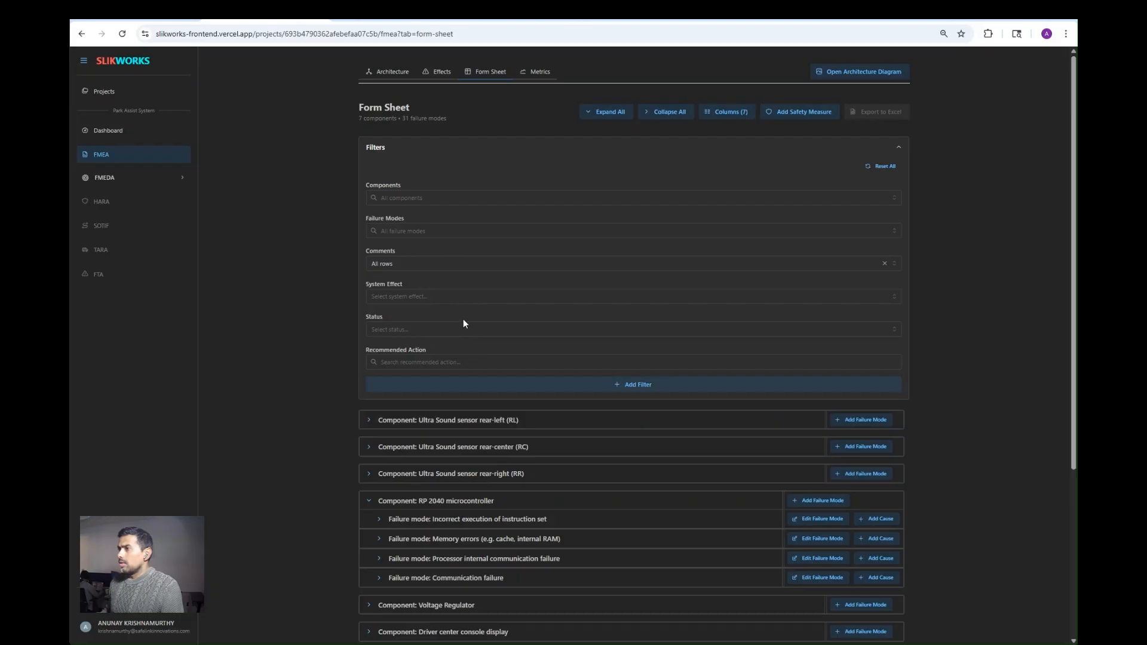
pyautogui.click(486, 361)
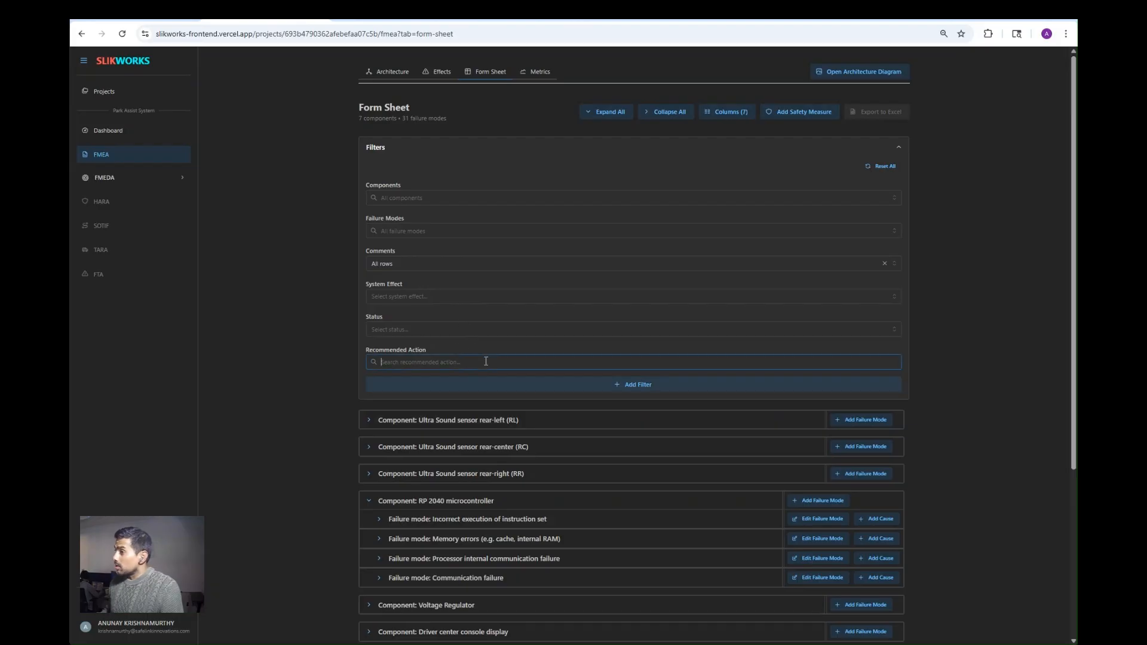
pyautogui.write('new safety')
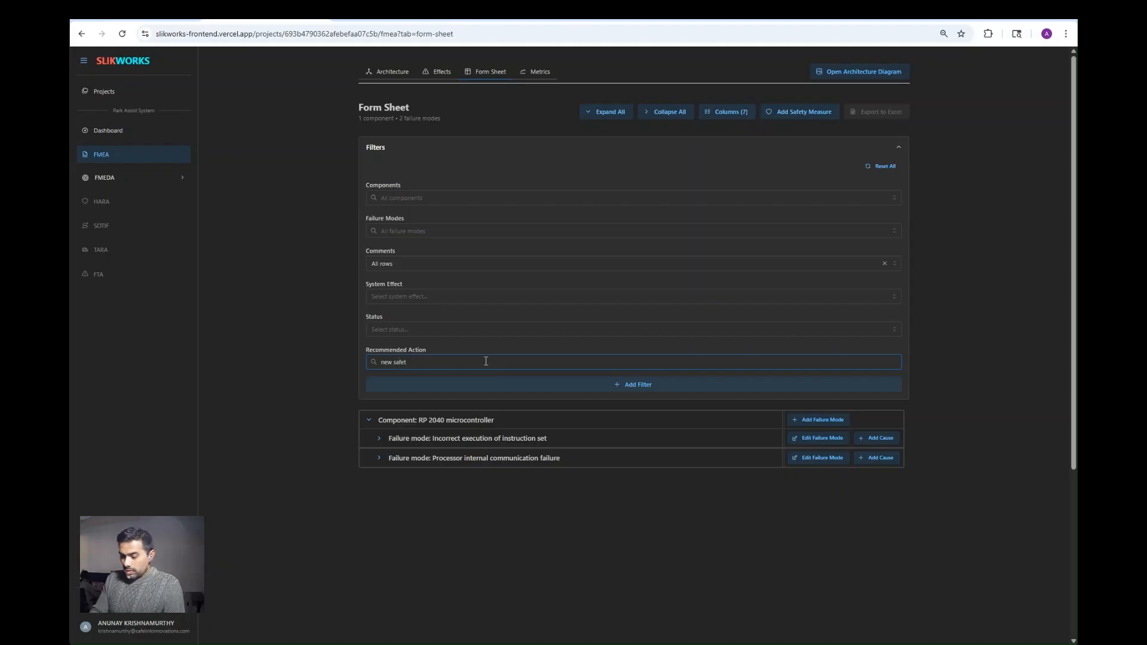
# Step: Expand both filtered RP 2040 failure modes and review the safety mechanisms and requirements of their rows
pyautogui.click(379, 439)
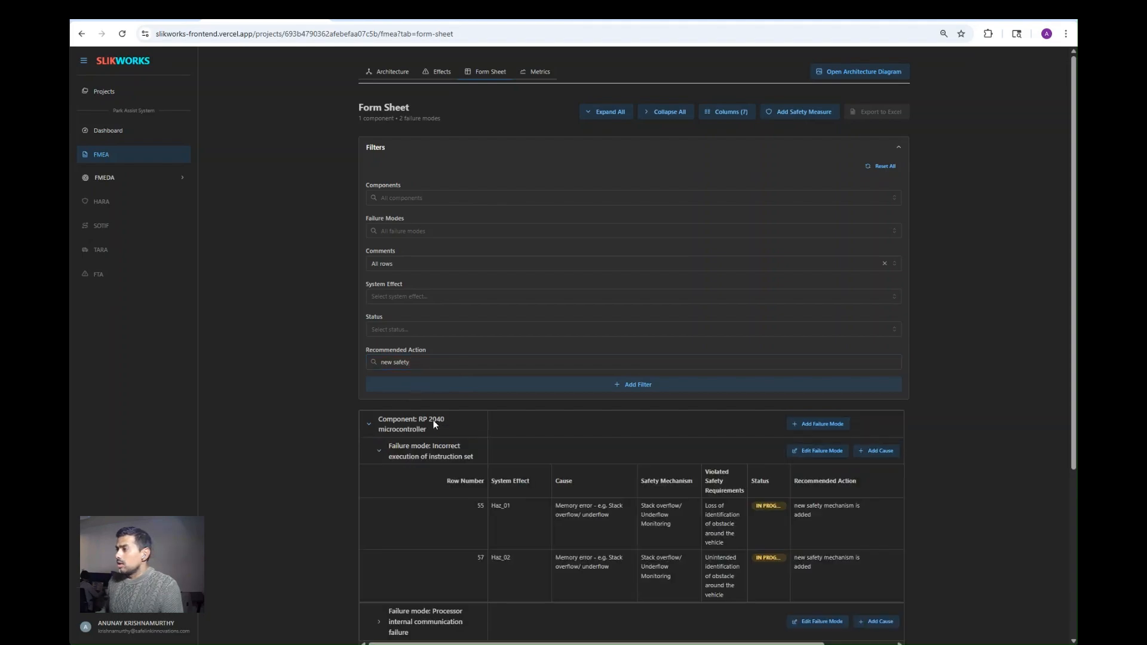
pyautogui.scroll(-3, 431, 385)
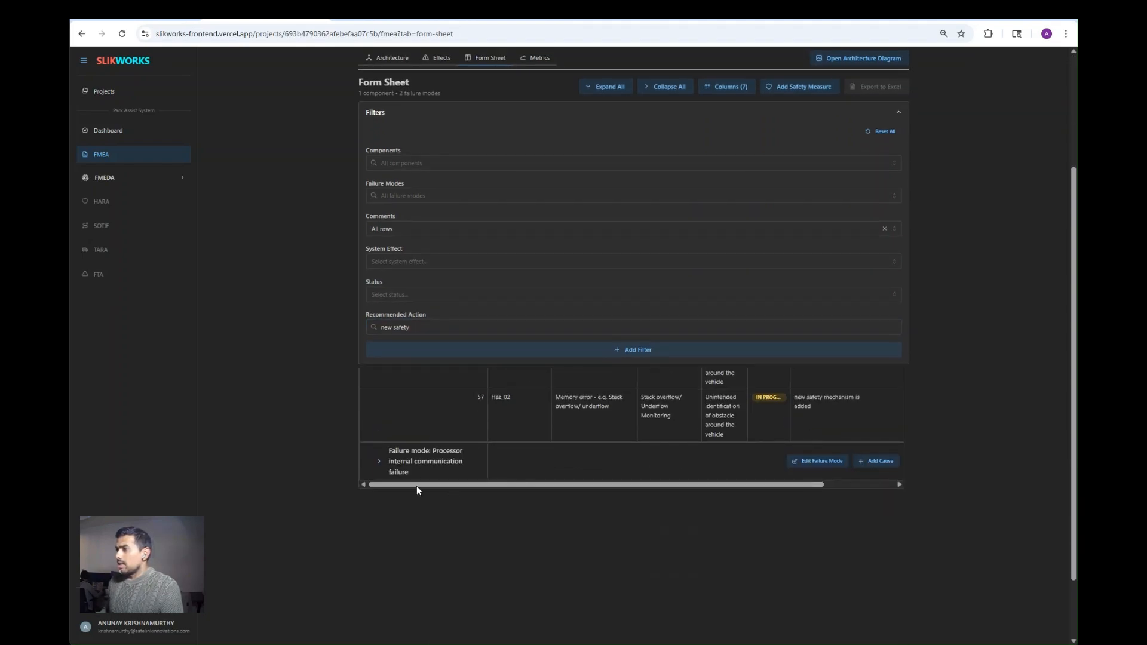
pyautogui.click(378, 461)
pyautogui.scroll(3, 756, 543)
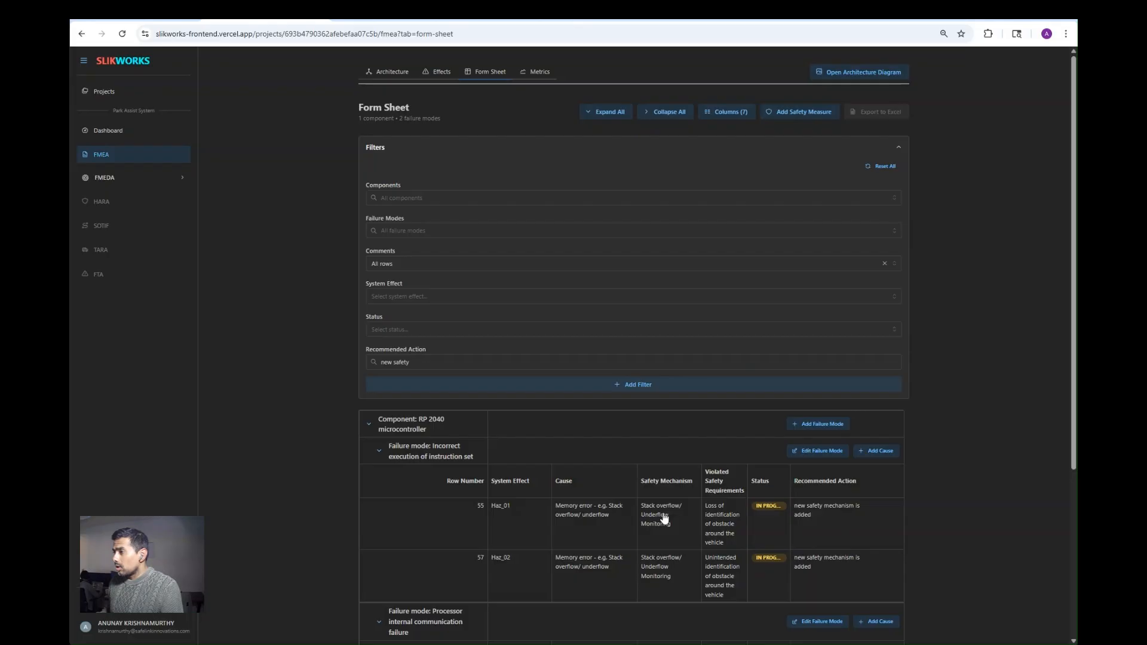
pyautogui.scroll(-2, 664, 517)
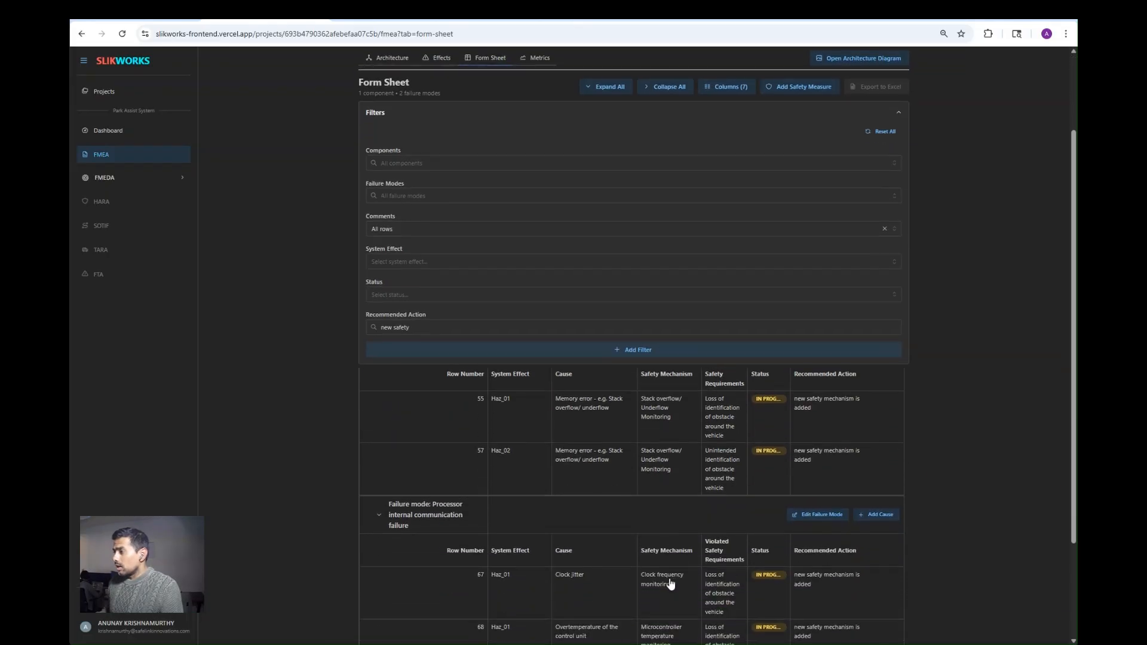
pyautogui.scroll(-1, 670, 584)
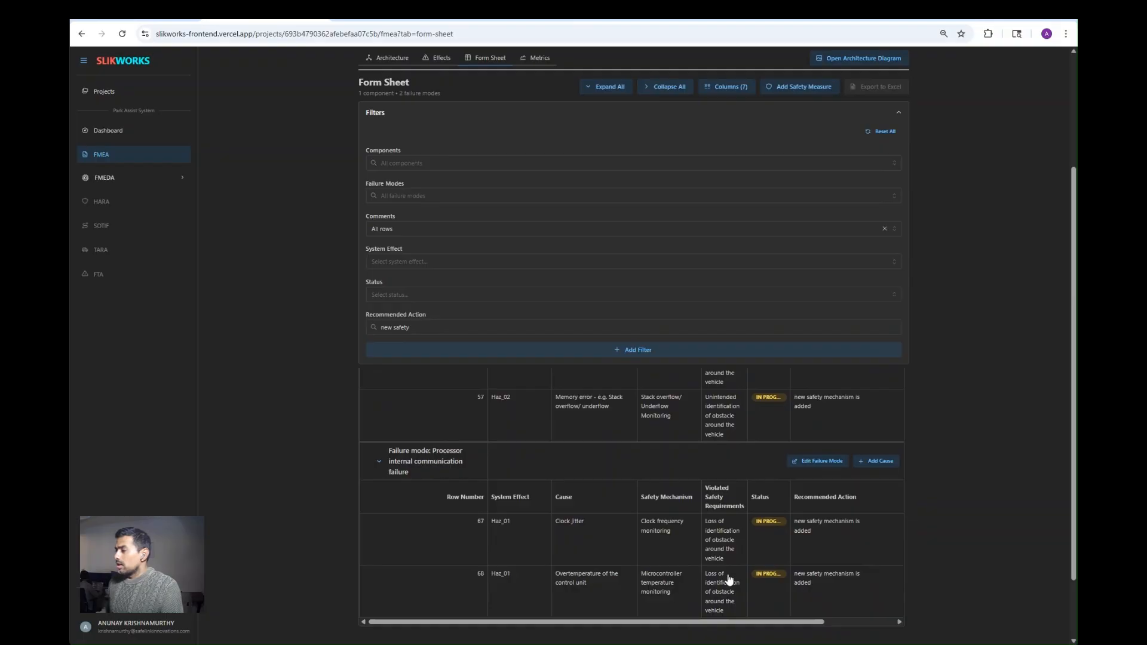
# Step: Set the status of rows 68, 67 and 57 to In Review
pyautogui.click(762, 575)
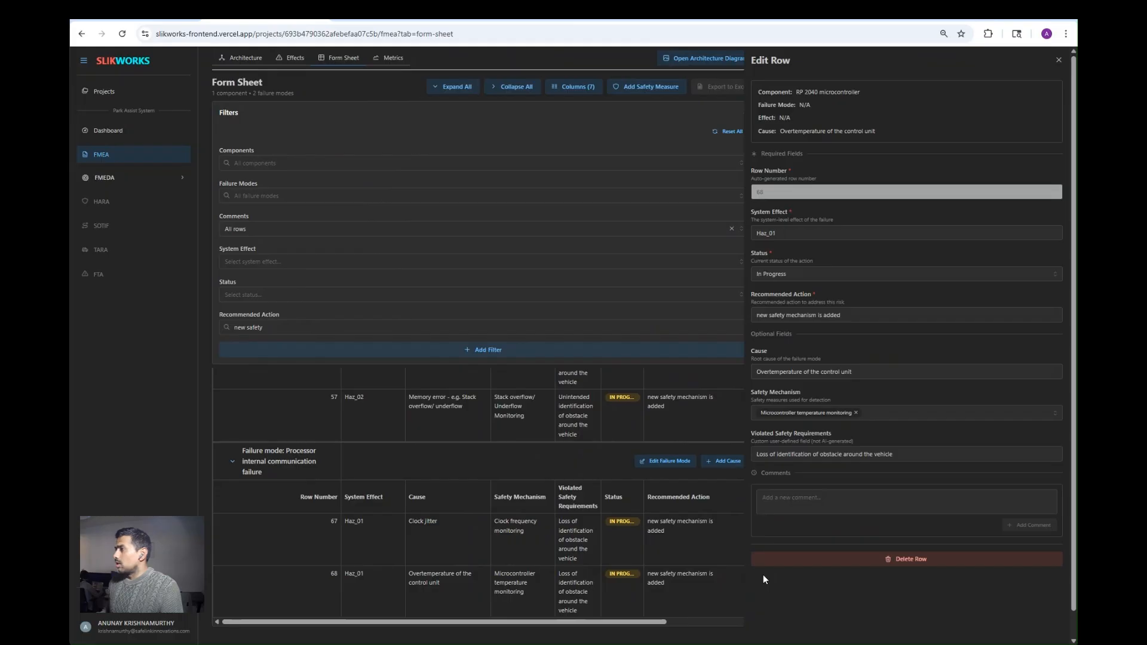
pyautogui.click(865, 277)
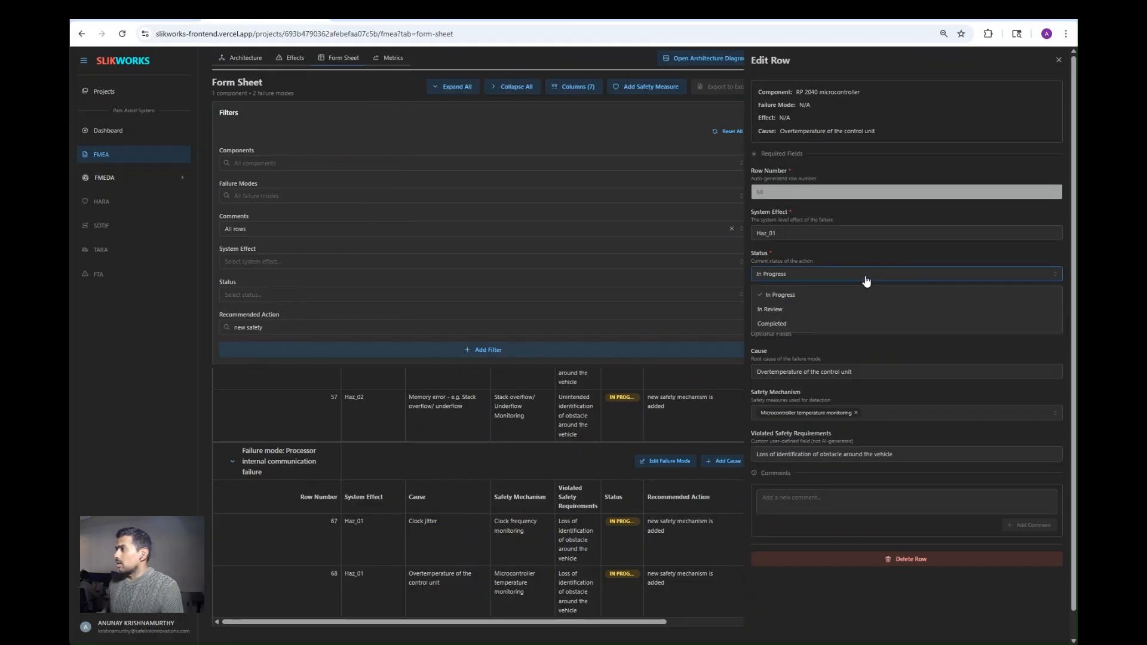
pyautogui.click(854, 309)
pyautogui.click(630, 535)
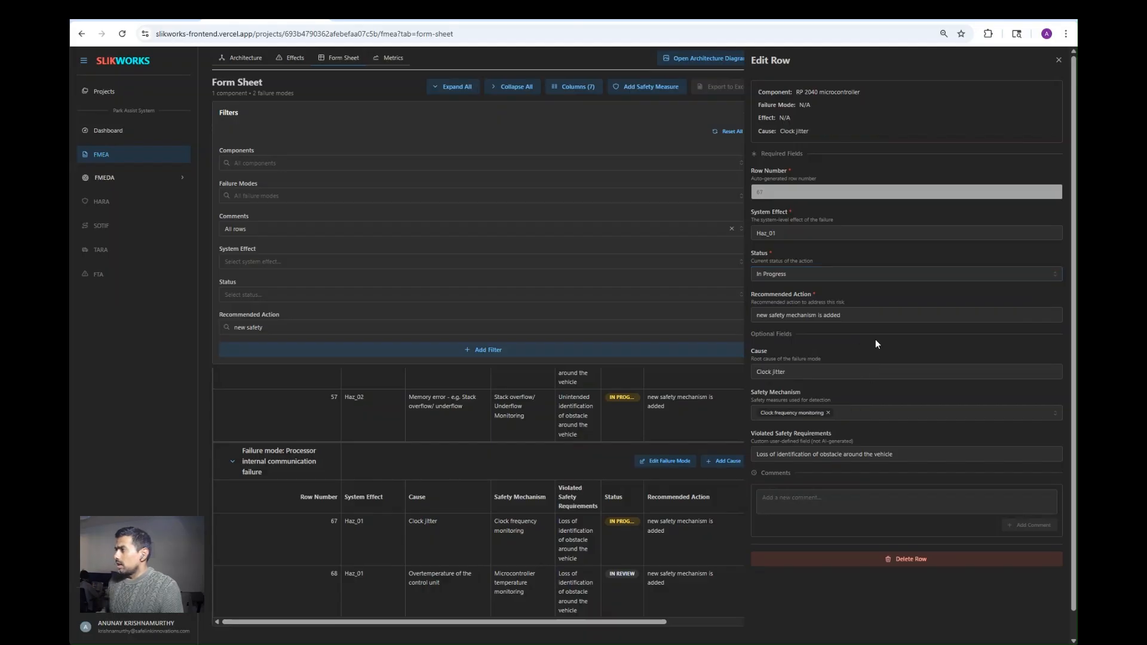
pyautogui.click(886, 274)
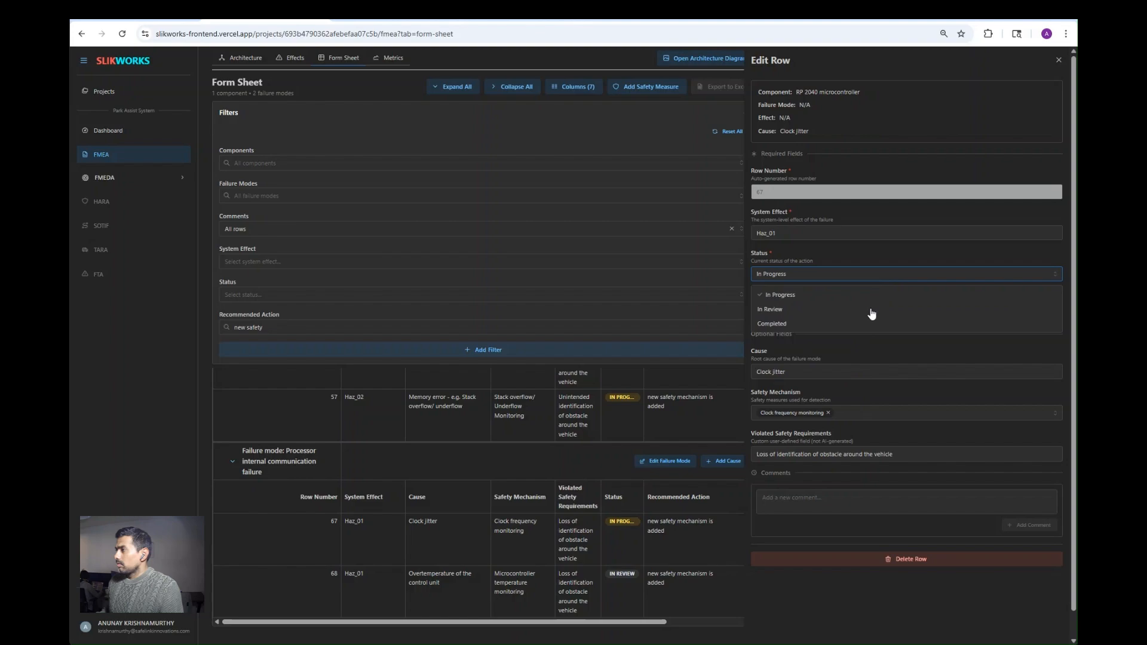
pyautogui.click(871, 309)
pyautogui.click(634, 410)
pyautogui.click(867, 286)
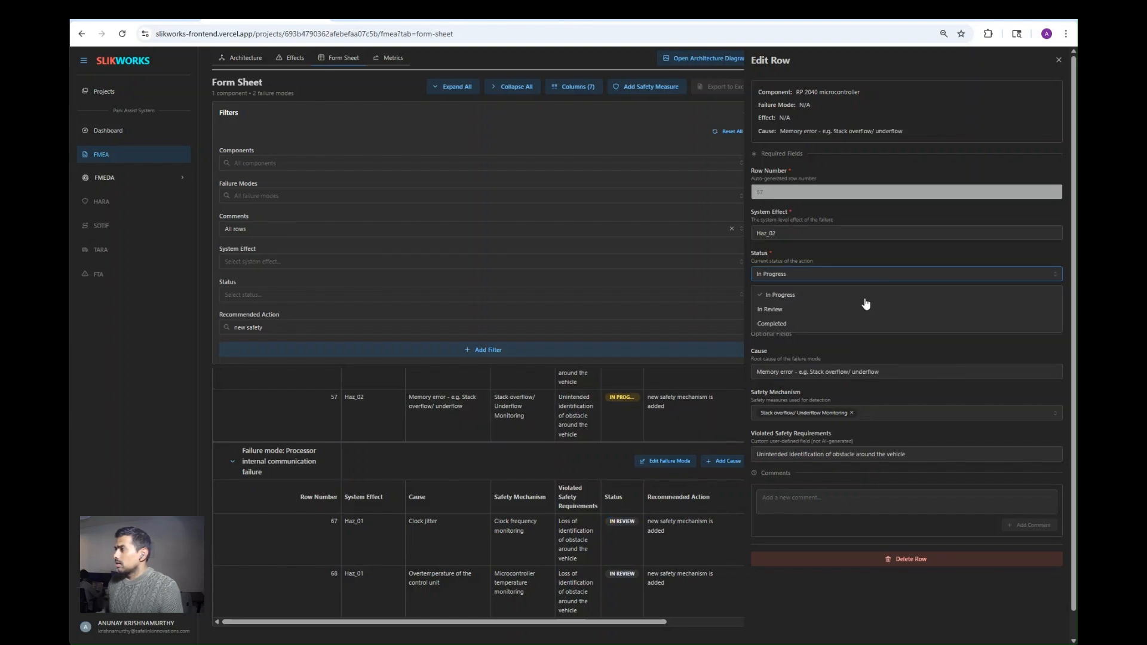
pyautogui.click(866, 308)
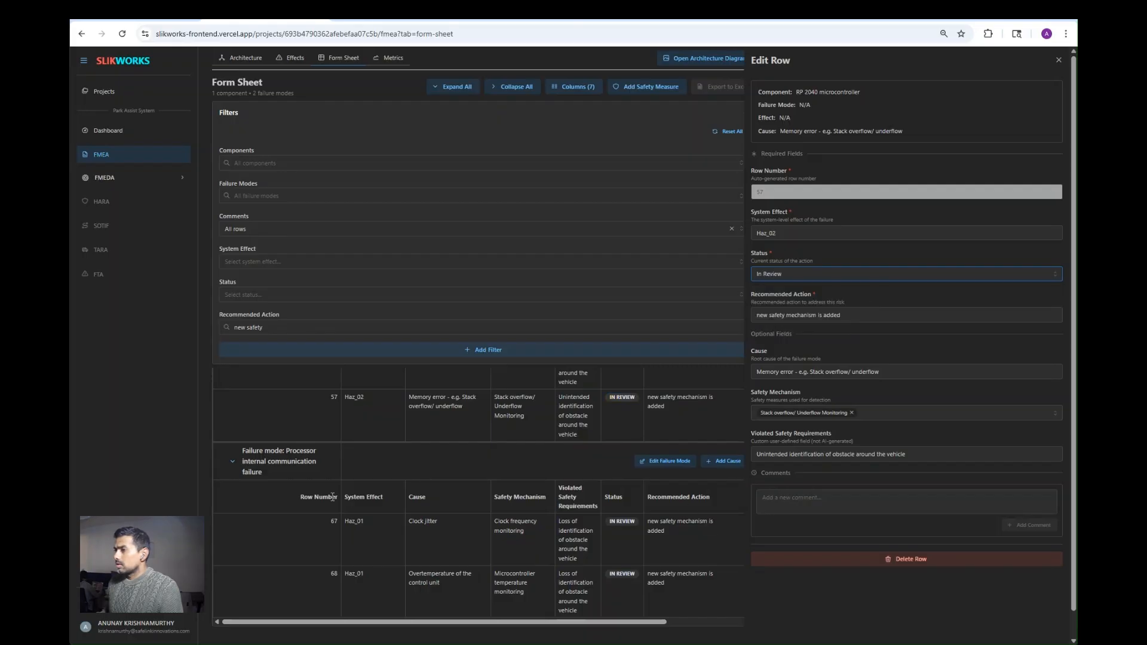
# Step: Close row 57's editor and clear the "new safety" recommended action filter from the form sheet
pyautogui.click(278, 327)
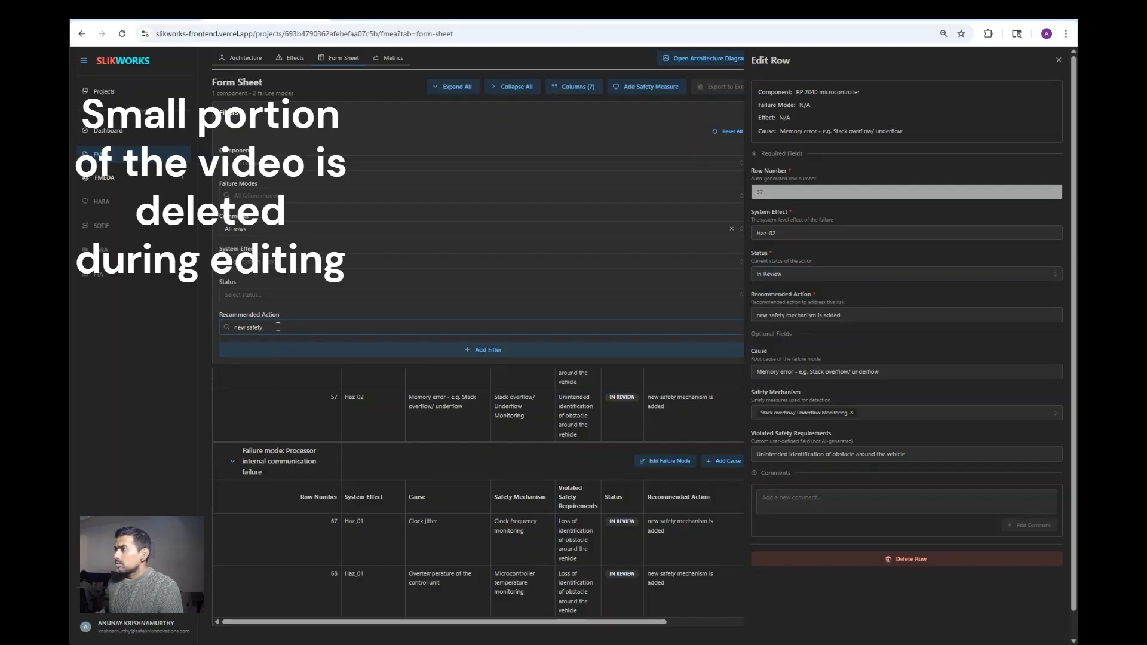
pyautogui.click(1058, 60)
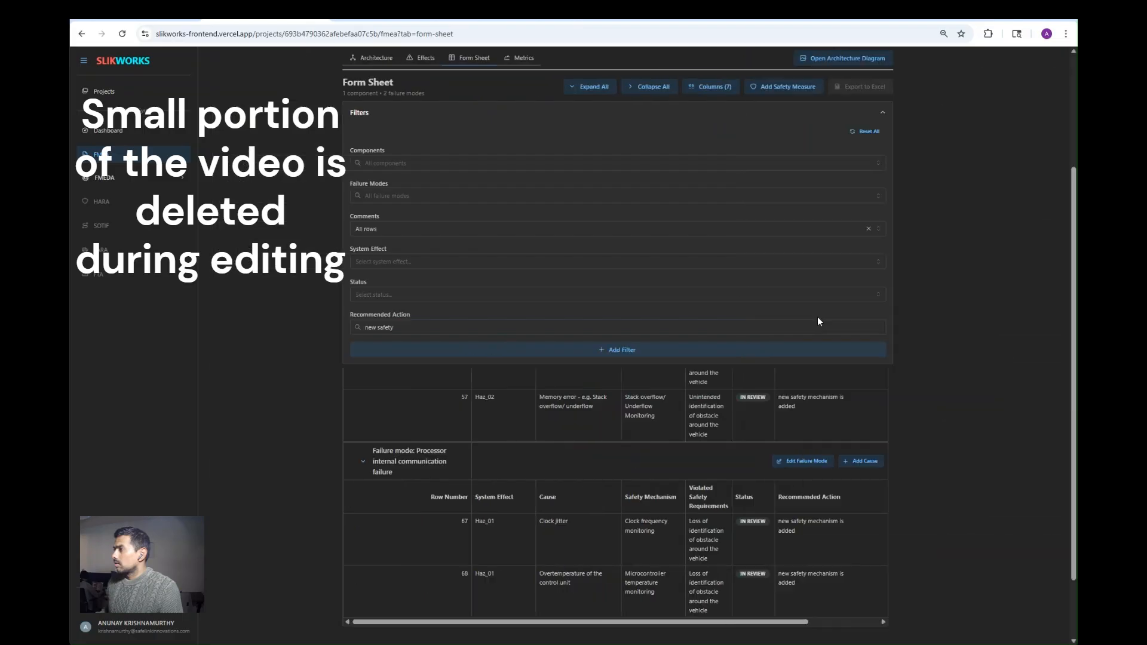
pyautogui.moveTo(819, 331); pyautogui.dragTo(368, 332)
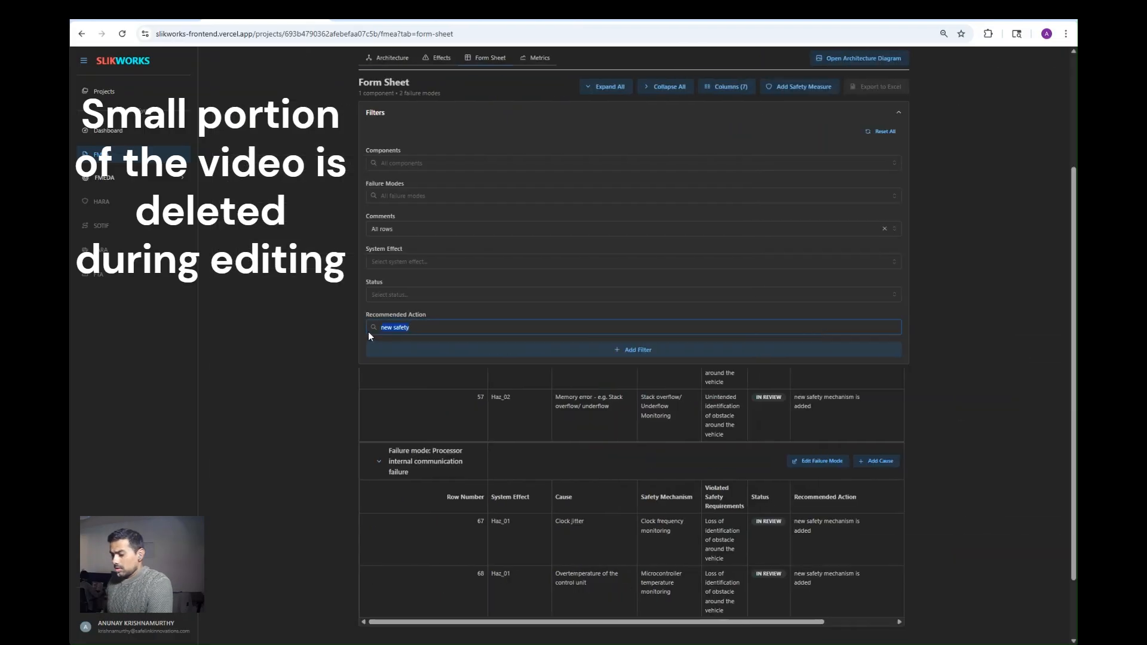
pyautogui.press('BackSpace')
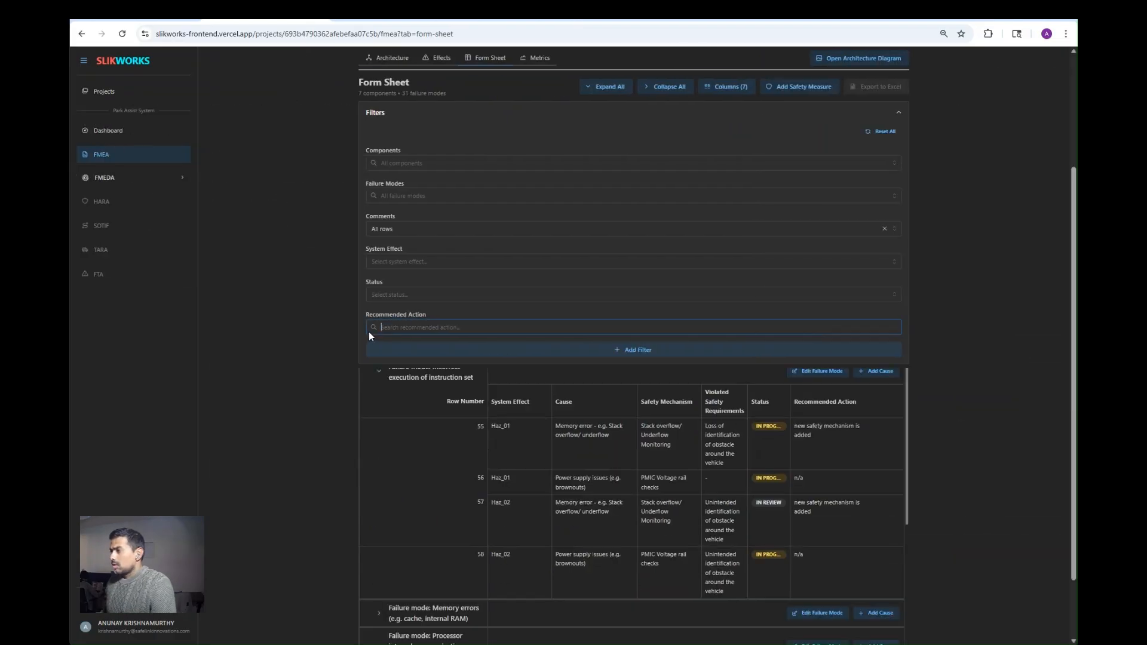
# Step: Filter the form sheet by status In Review and close the list of status options
pyautogui.click(429, 296)
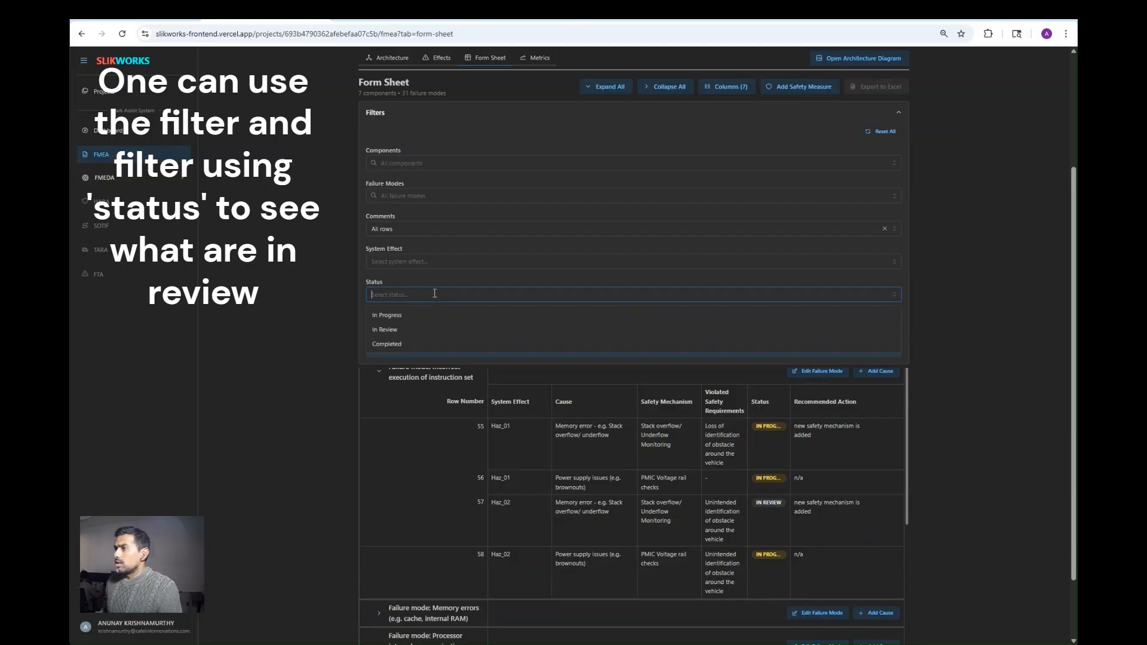
pyautogui.click(423, 330)
pyautogui.scroll(-1, 424, 334)
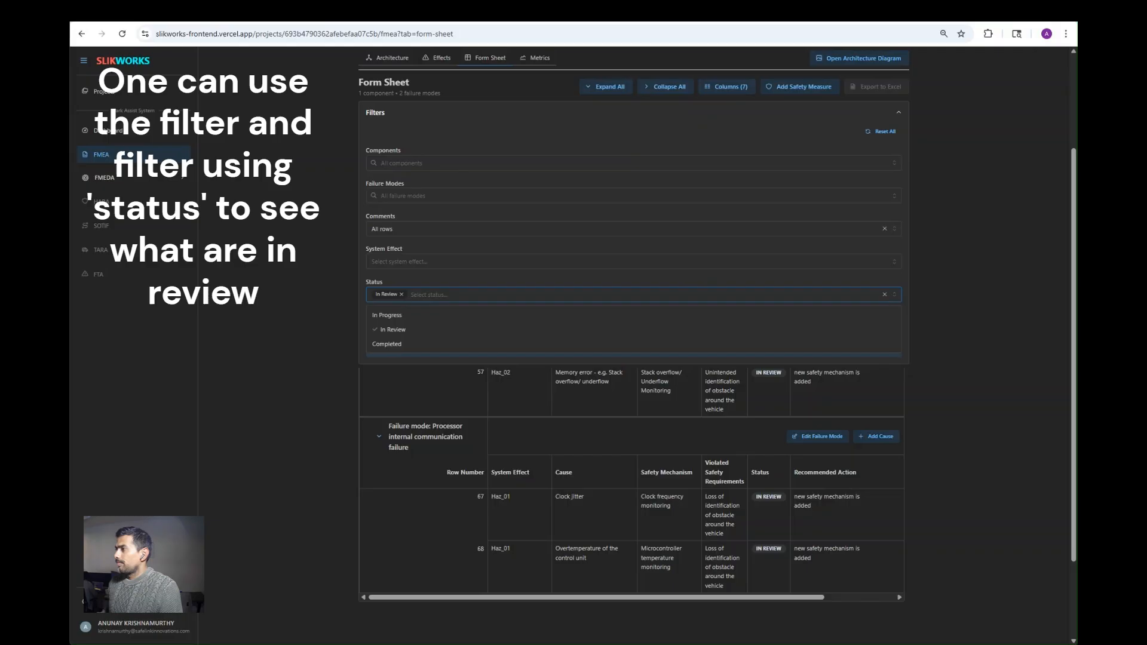
pyautogui.click(199, 278)
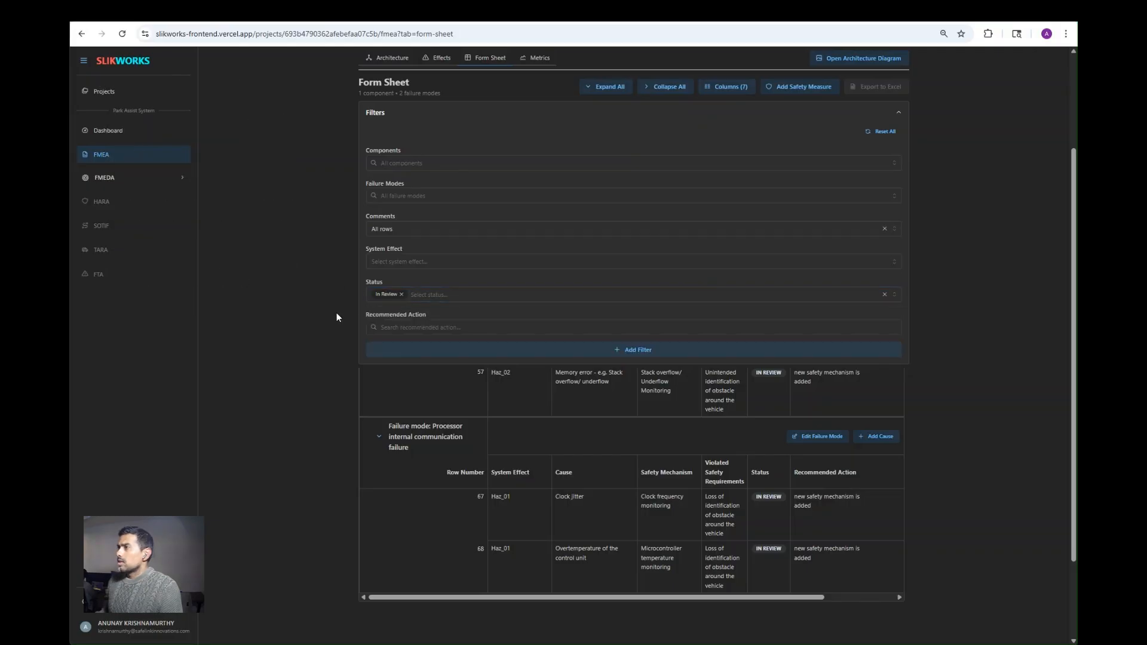
# Step: Examine the FMEA metrics for the project and return to the form sheet
pyautogui.click(530, 59)
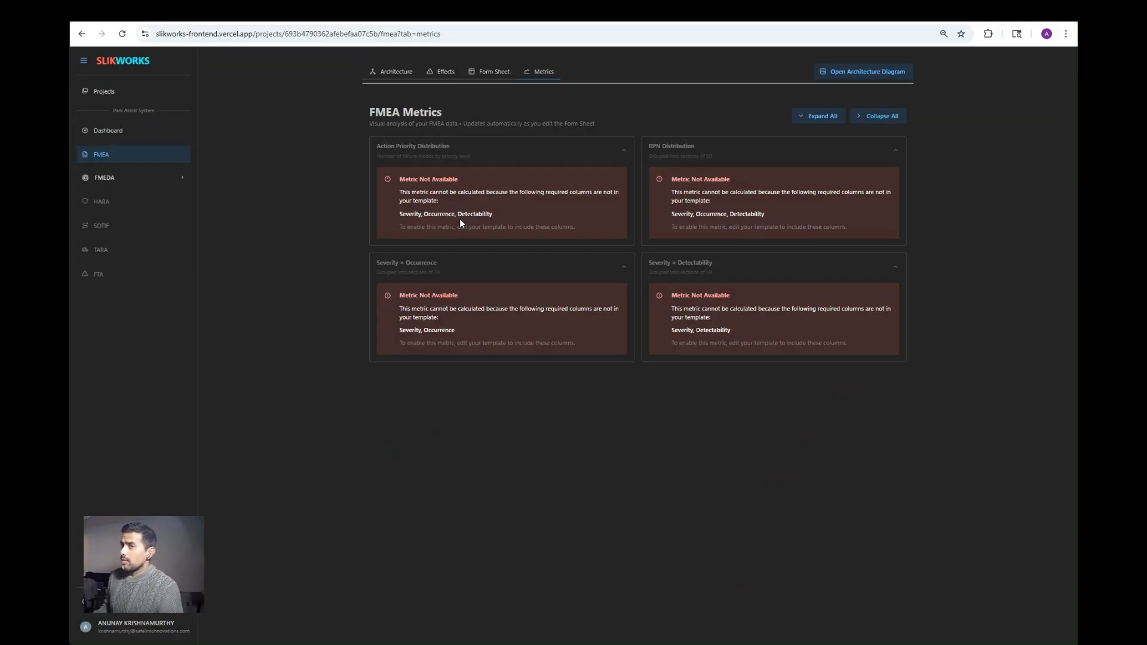
pyautogui.click(486, 73)
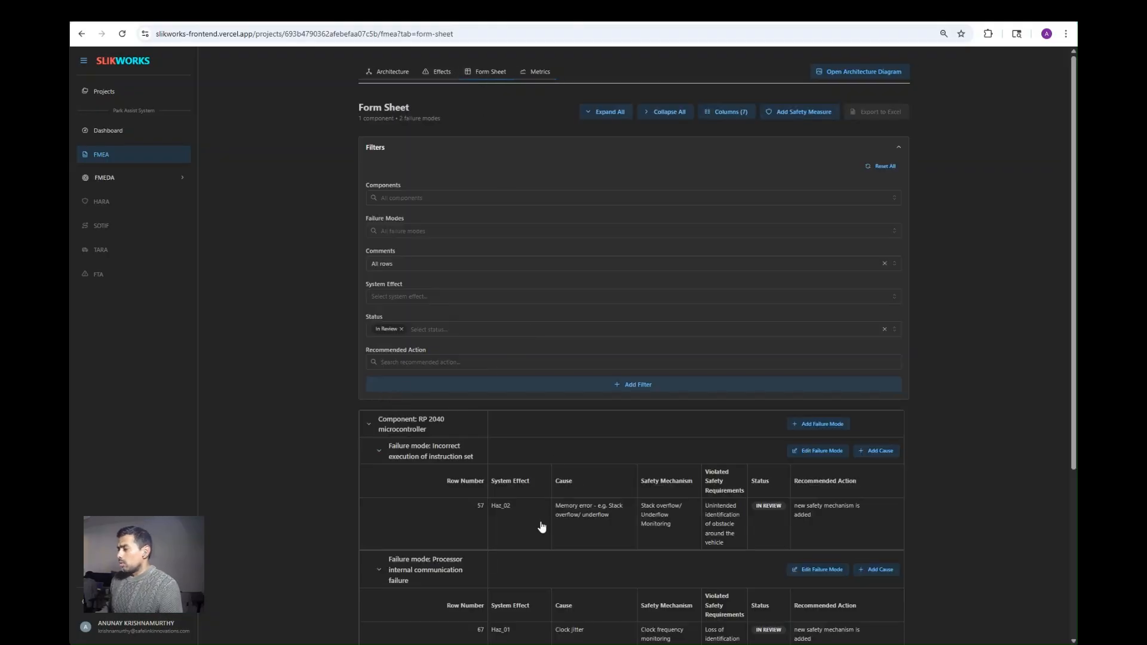
pyautogui.click(535, 72)
pyautogui.click(495, 74)
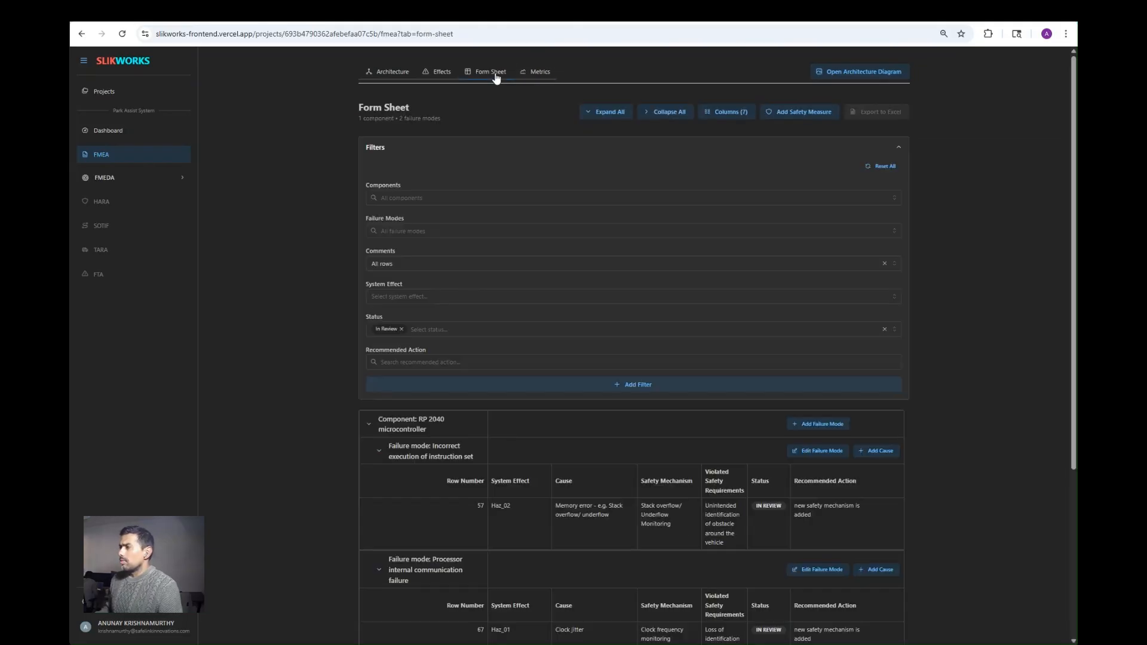